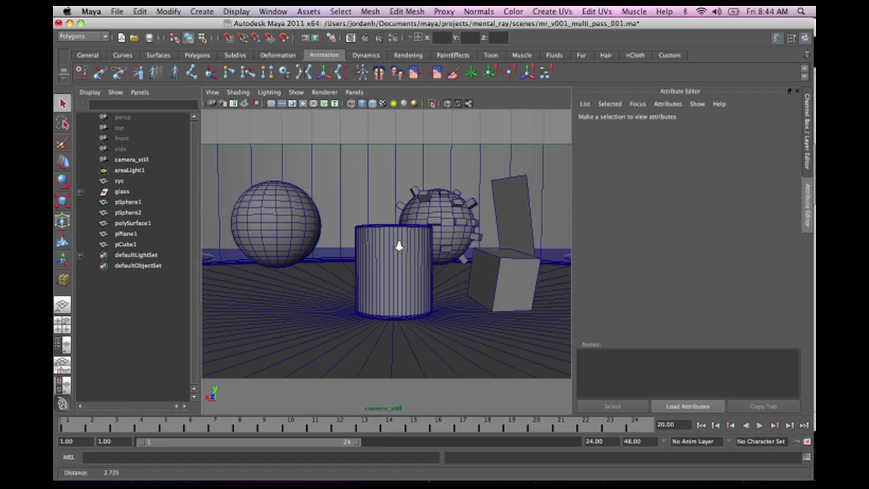
Return the camera_still view to the saved cameraView1 bookmark
scroll(398, 244, "down", 5)
scroll(311, 221, "up", 5)
scroll(431, 249, "up", 3)
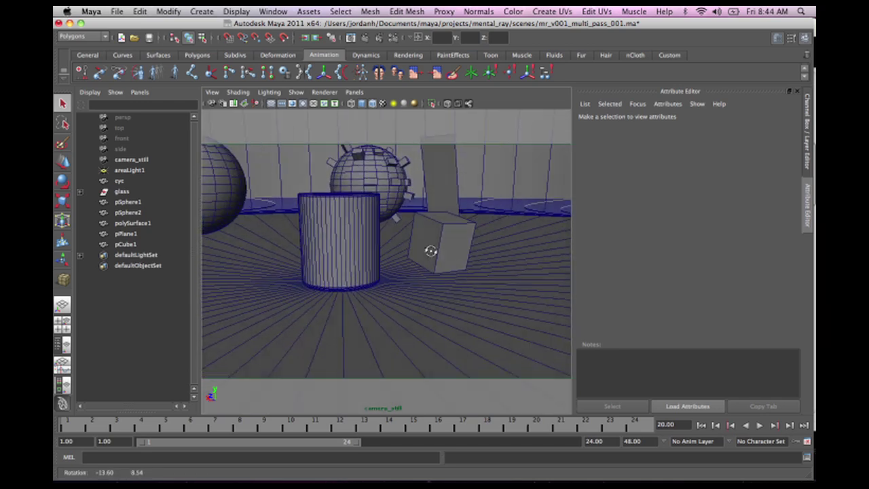
left_click_drag(431, 249, 292, 119, "alt")
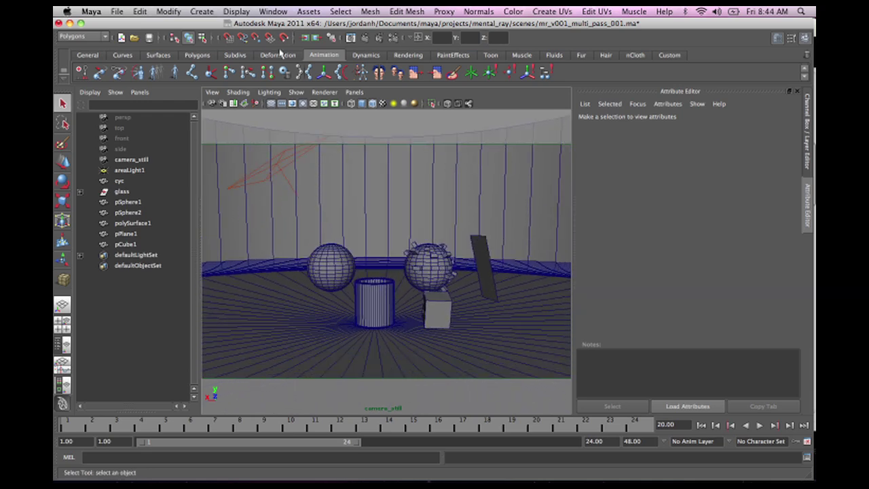
left_click(212, 93)
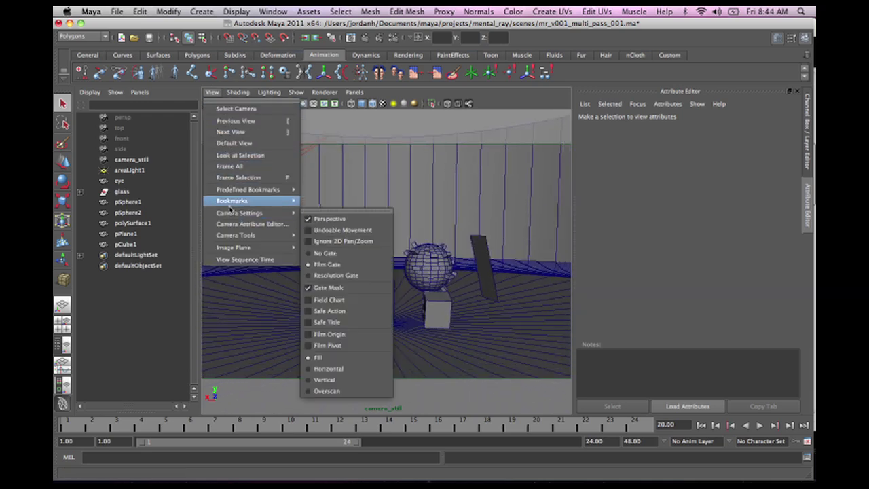
mouse_move(232, 201)
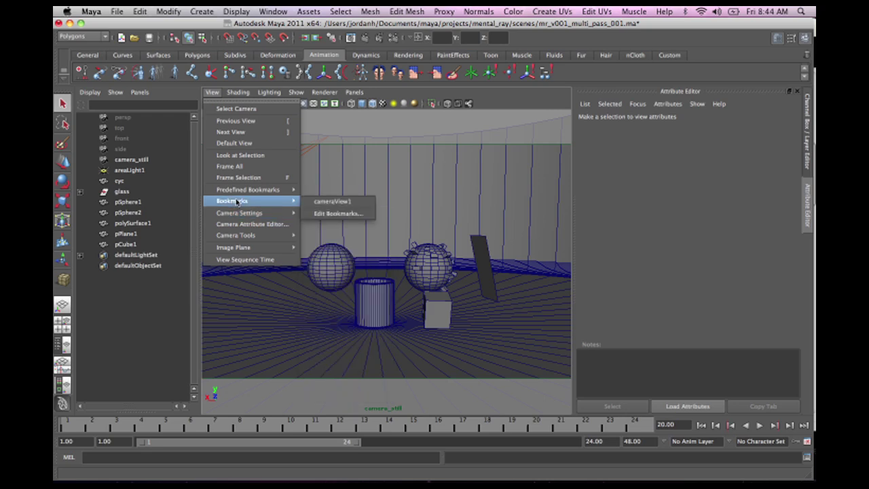
left_click(333, 202)
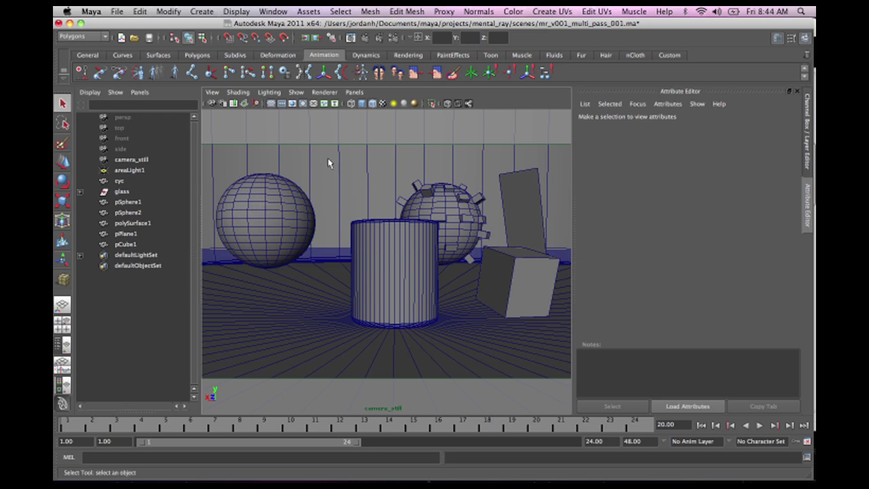
Open Hypershade and list the mental ray materials available for creation
left_click(262, 11)
mouse_move(299, 39)
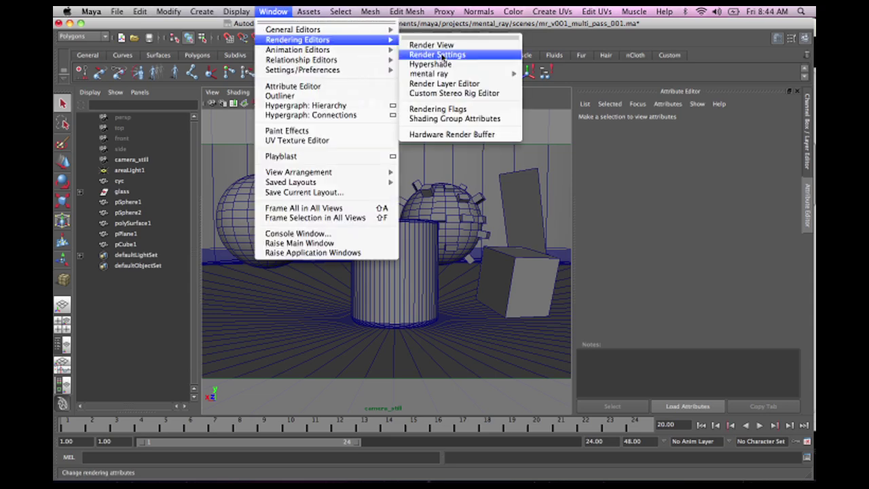
left_click(450, 63)
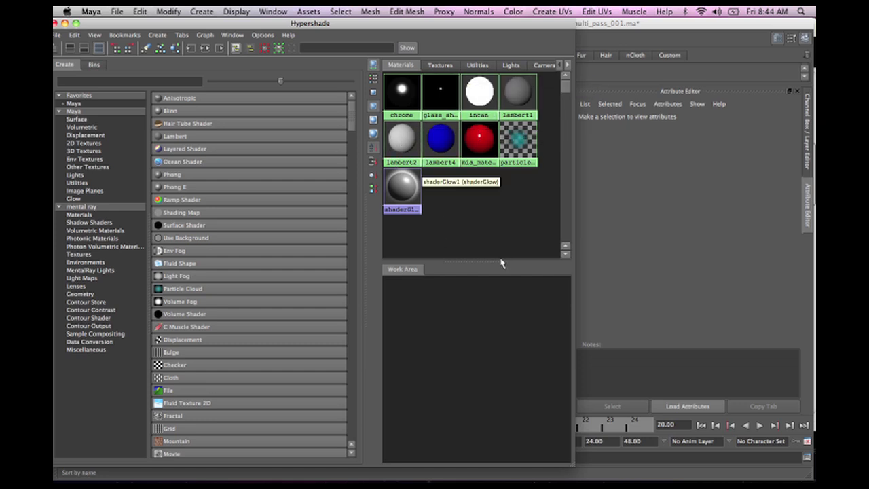
left_click(81, 215)
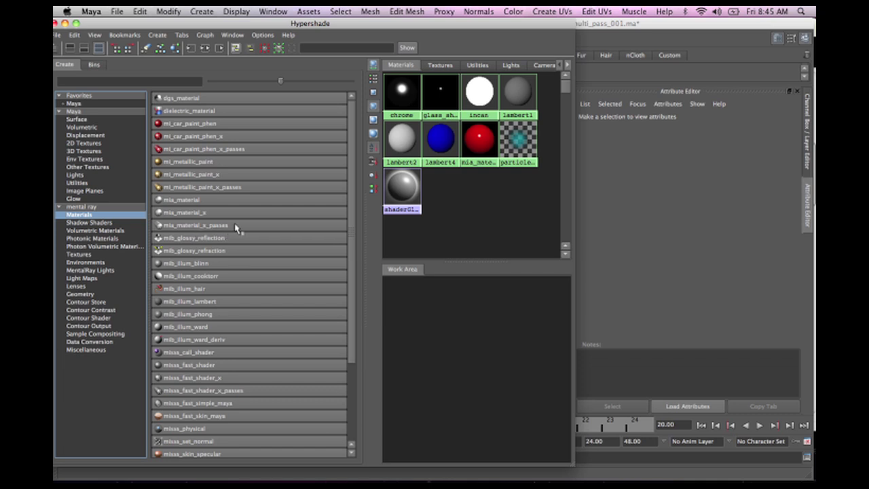
Replace the chrome material's attributes with the Chrome preset
left_click(403, 94)
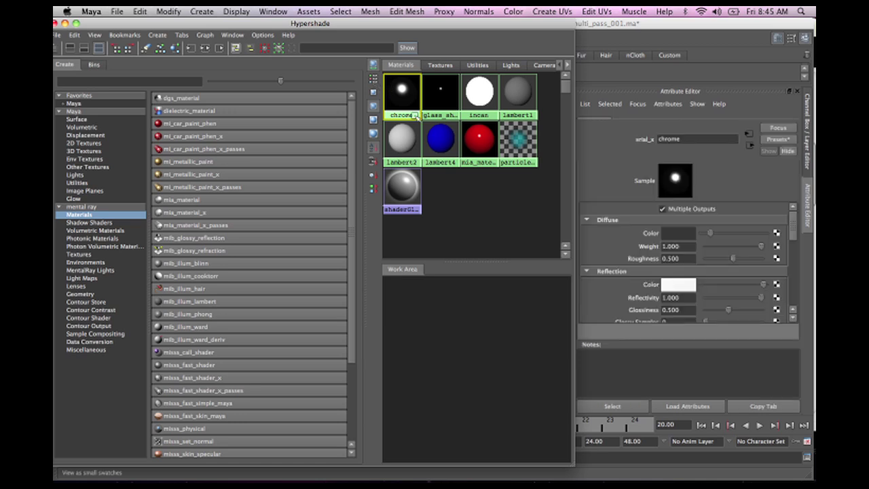
left_click_drag(516, 30, 510, 30)
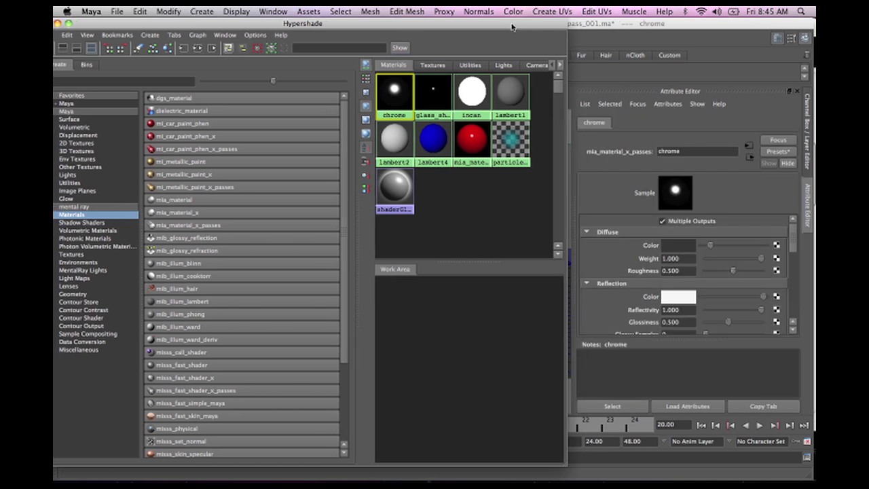
left_click(785, 152)
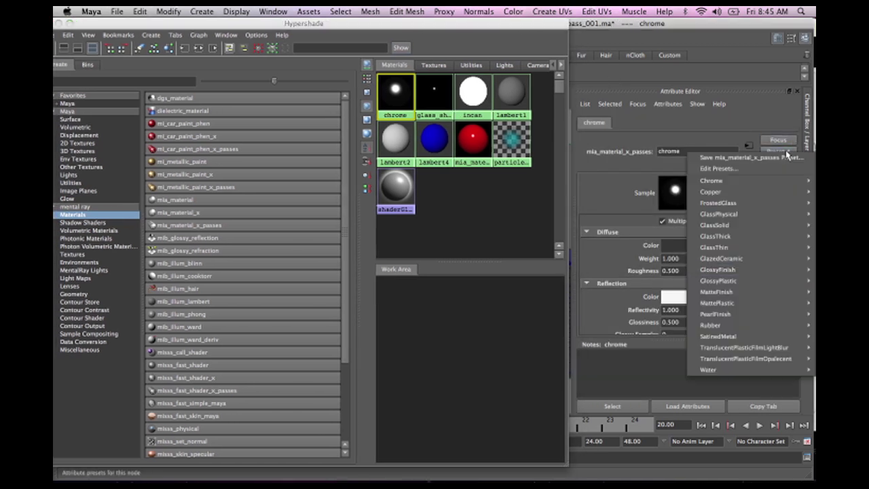
mouse_move(764, 183)
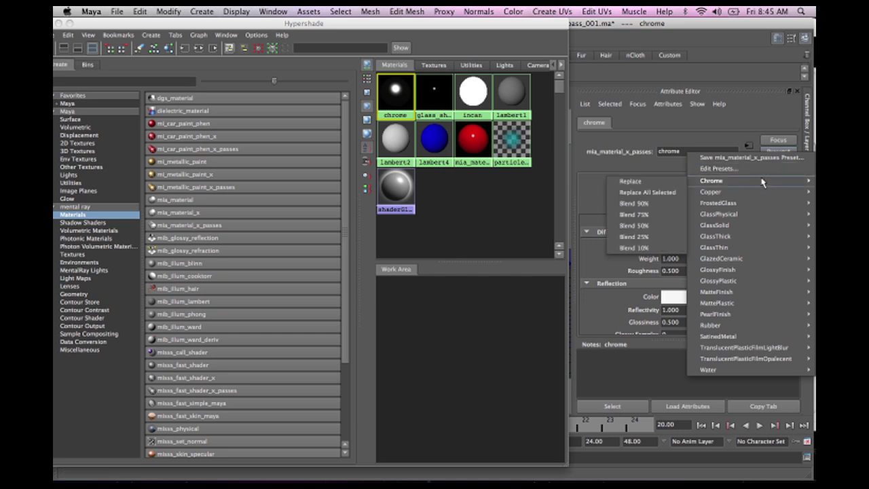
left_click(648, 182)
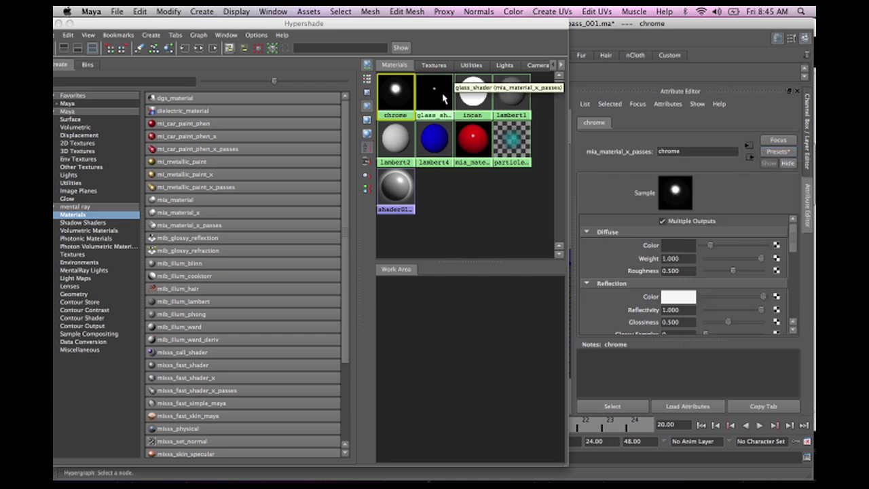
Replace the glass_shader material's attributes with the GlassThick preset
left_click(778, 152)
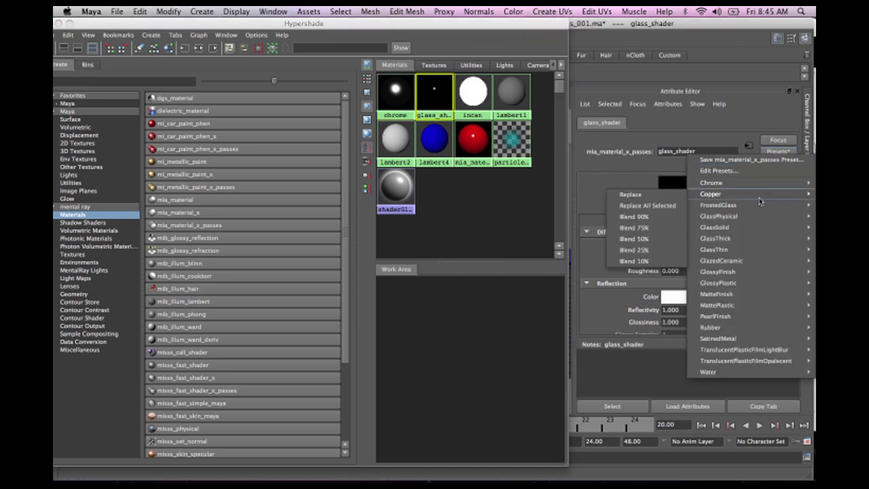
mouse_move(751, 239)
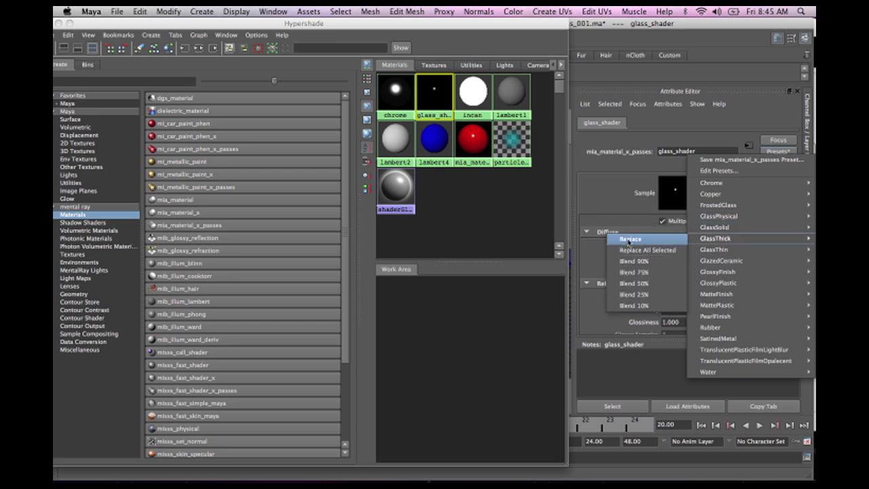
left_click(630, 239)
Examine the red mia_material_x_passes2 material's attributes and its available presets
left_click(477, 141)
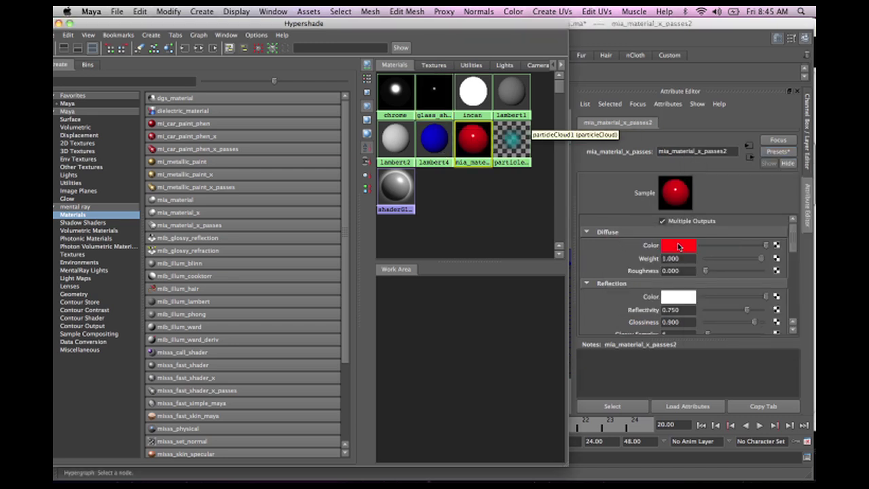
left_click(776, 152)
mouse_move(728, 271)
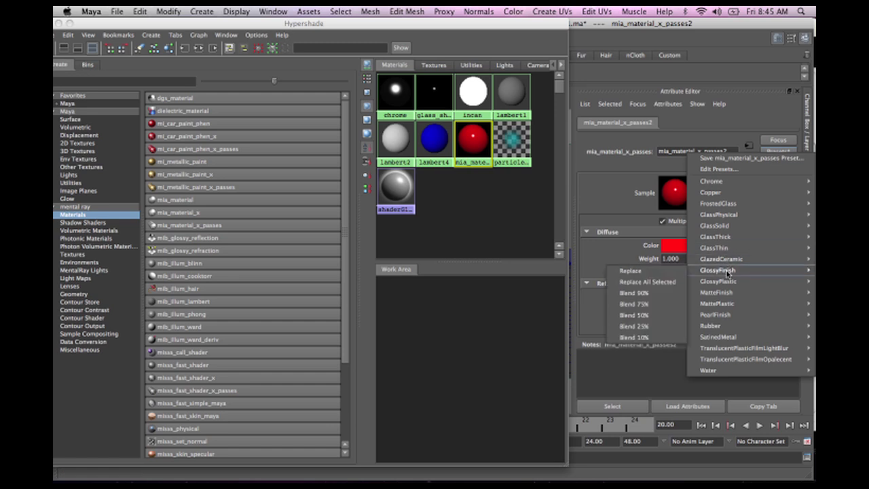
mouse_move(720, 247)
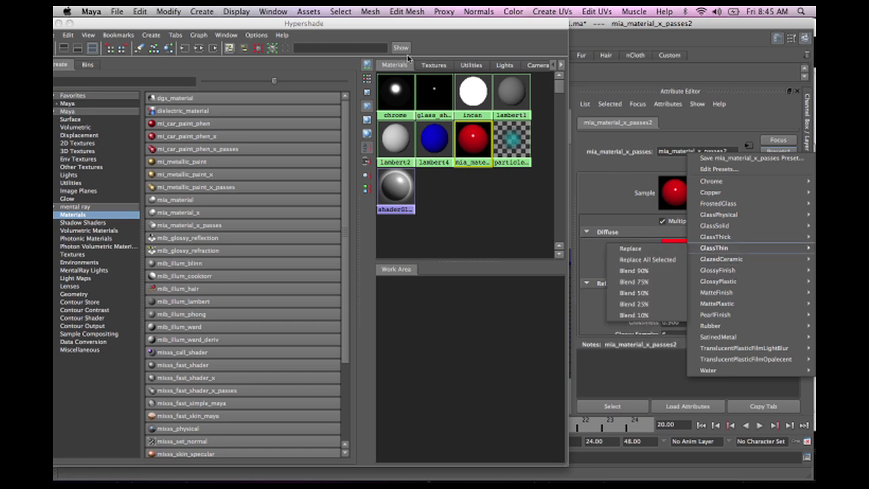
left_click(429, 35)
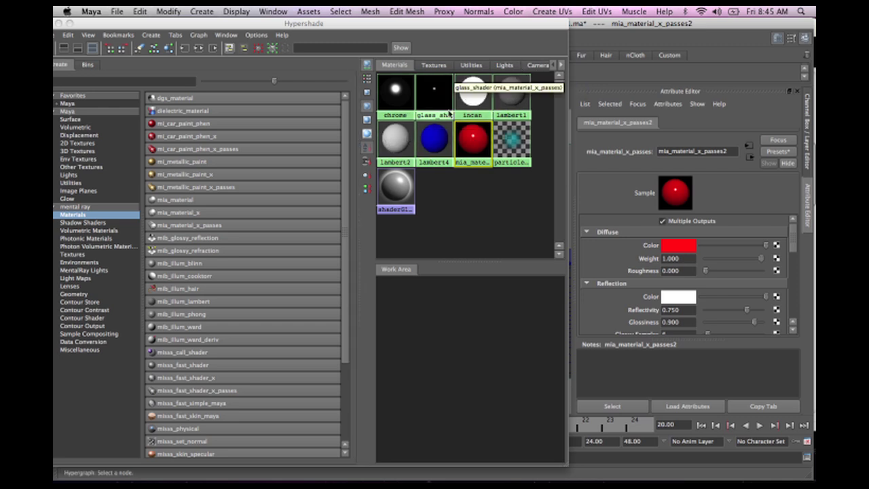
Inspect the attributes of the incan, lambert2 and lambert4 materials
left_click(472, 99)
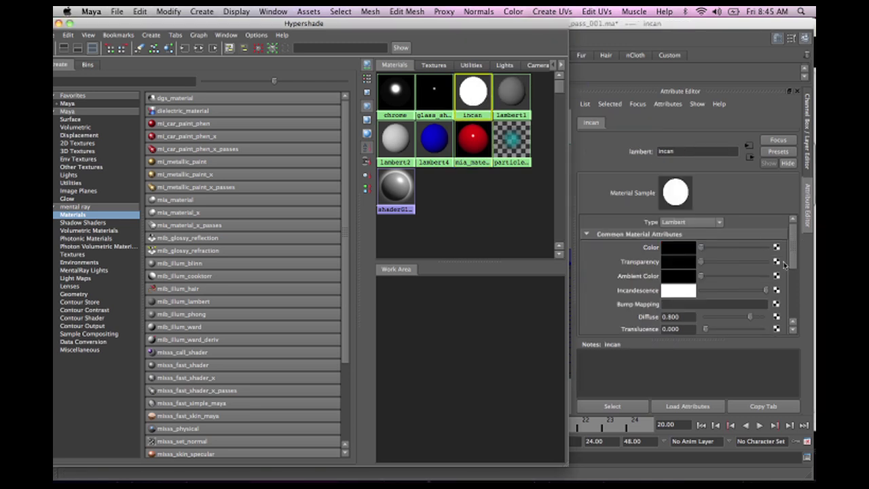
left_click_drag(794, 261, 792, 285)
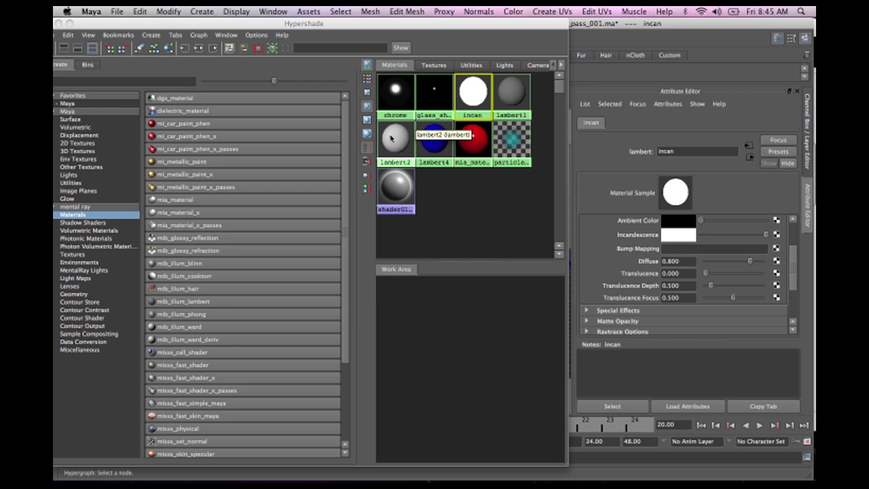
left_click(391, 138)
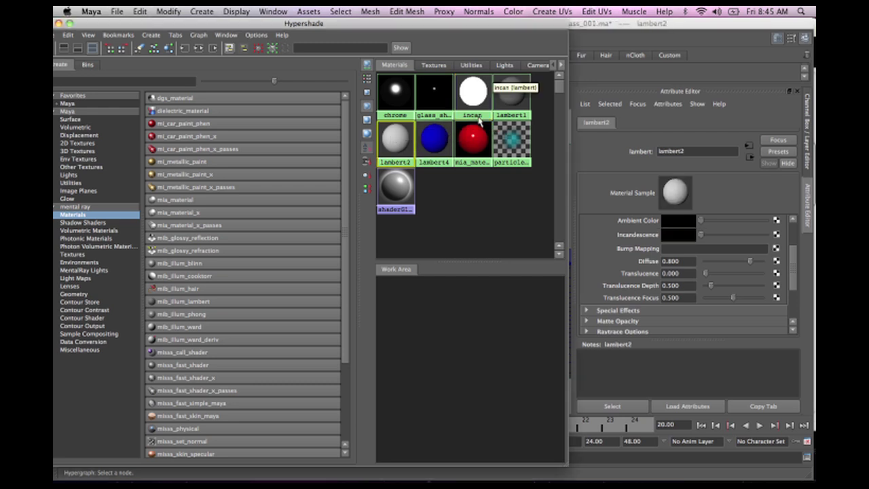
left_click(441, 137)
Assign the lambert2 material to the cyc backdrop and the blue lambert4 material to the plain sphere pSphere1
left_click_drag(359, 25, 266, 289)
left_click(394, 174)
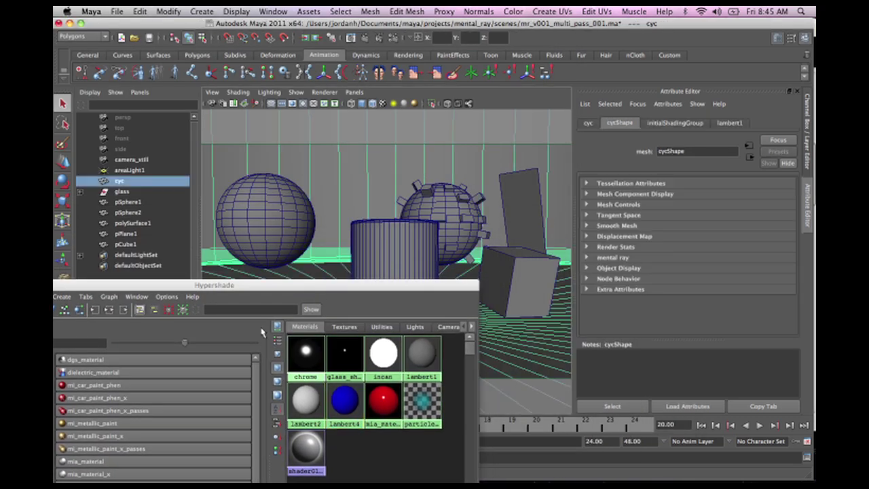
right_click_drag(305, 405, 305, 316)
left_click(266, 243)
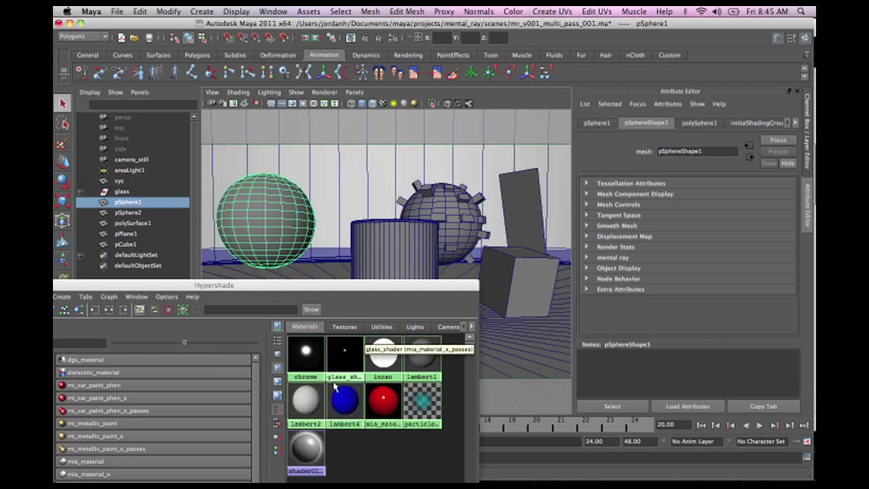
right_click_drag(335, 389, 338, 319)
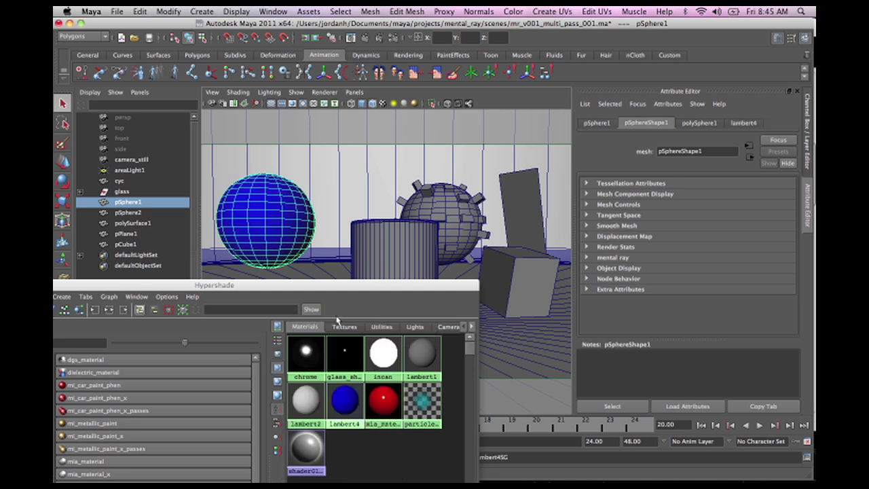
Assign glass_shader to the cylinder polySurface1 and the chrome material to the spiked sphere pSphere2
left_click(385, 270)
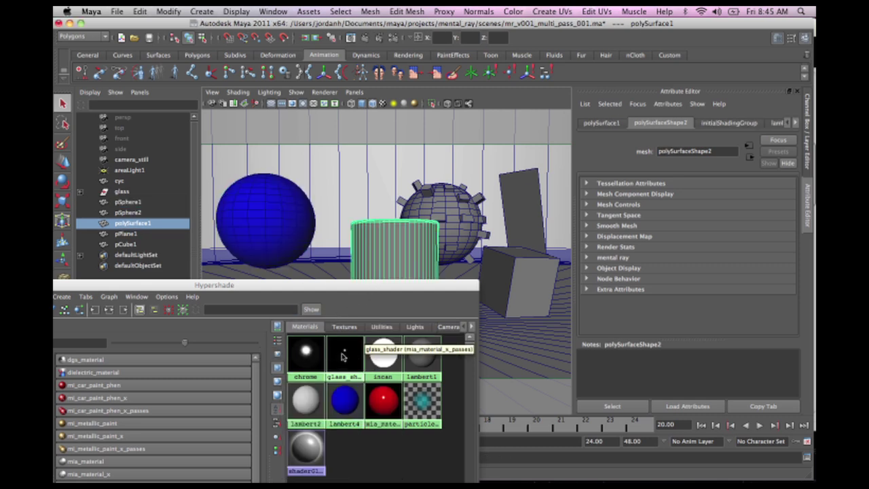
right_click_drag(343, 340, 344, 352)
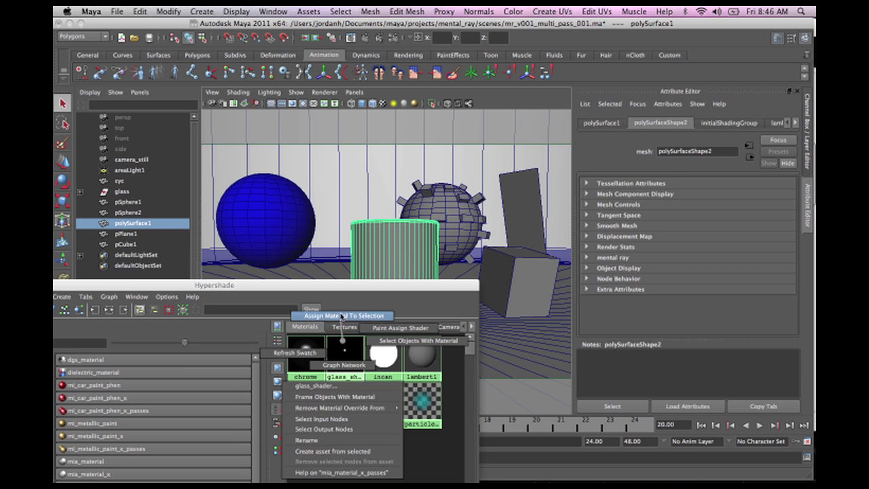
left_click(342, 316)
left_click(456, 217)
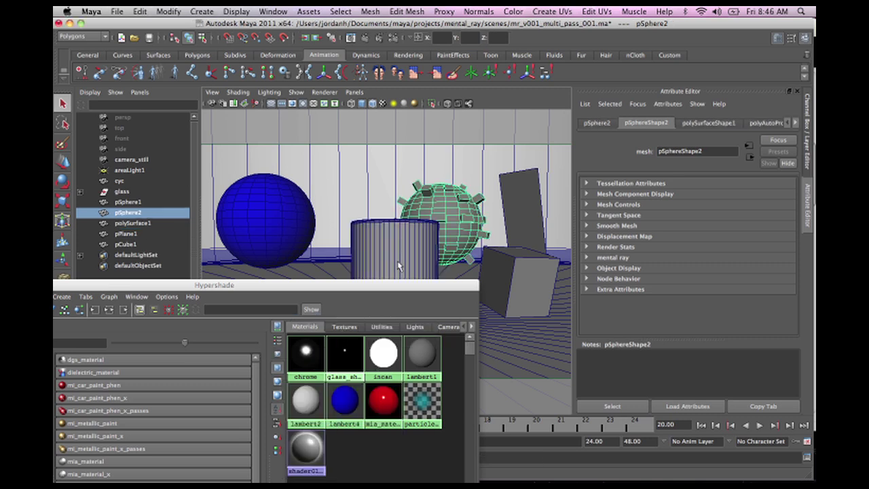
right_click_drag(305, 344, 311, 313)
Assign the incan material to the plane pPlane1 and the red mia_material_x_passes2 material to the cube pCube1
left_click(531, 236)
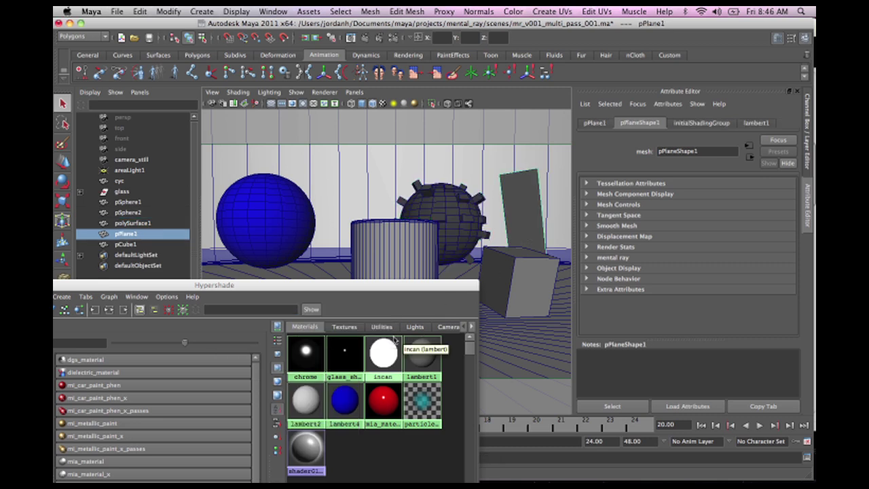
right_click_drag(389, 351, 390, 316)
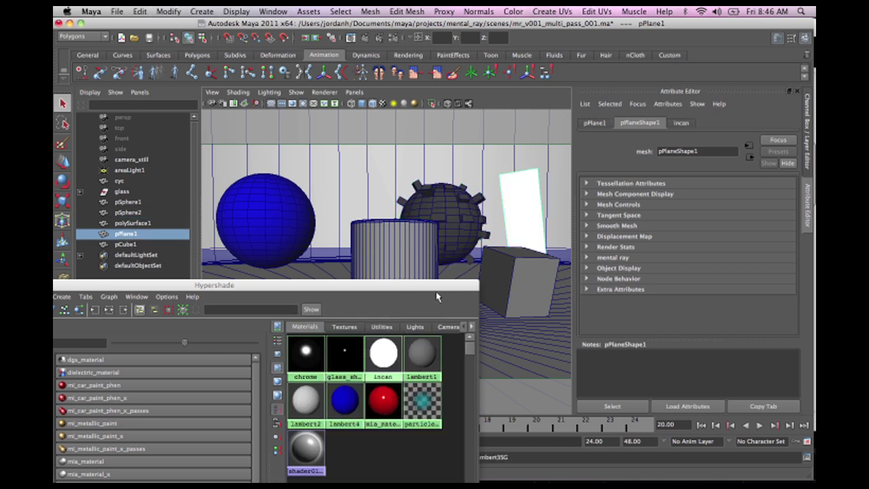
left_click(510, 288)
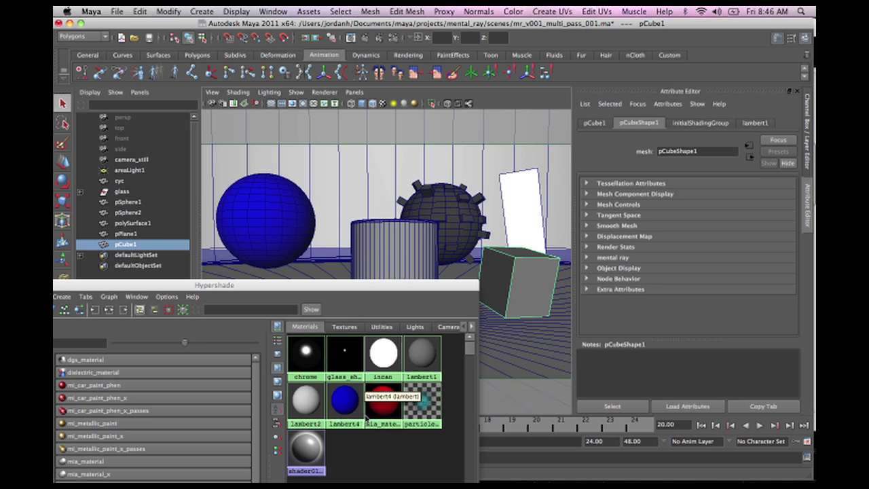
right_click_drag(384, 406, 377, 313)
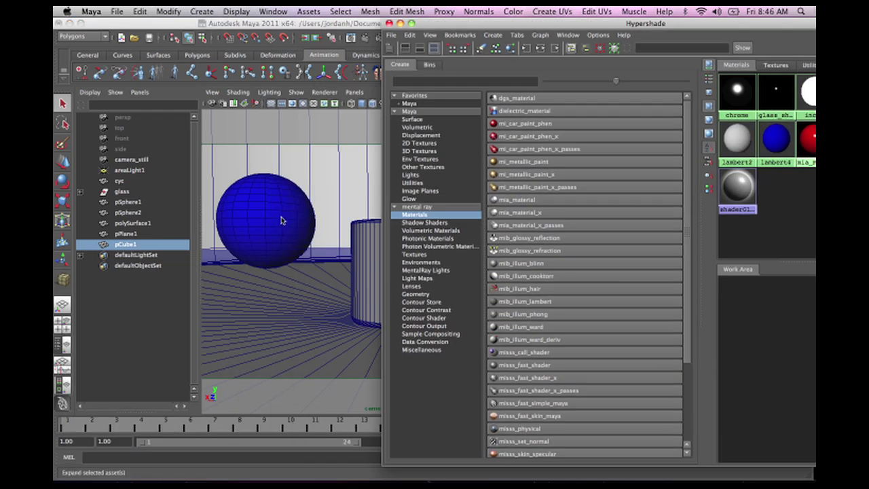
Display the viewport in wireframe and select the cylinder together with the cyc backdrop behind it using a marquee
left_click_drag(283, 220, 248, 223, "alt")
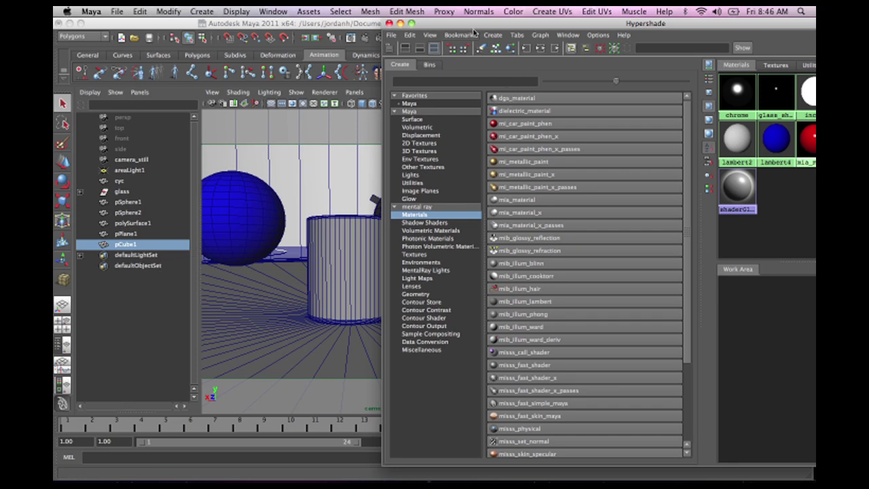
left_click_drag(475, 26, 686, 46)
left_click(238, 92)
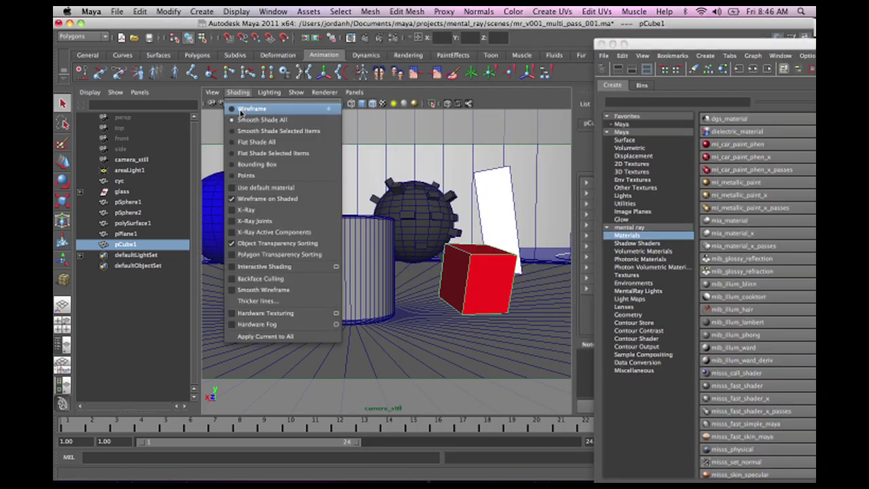
left_click(250, 108)
left_click_drag(353, 282, 330, 350)
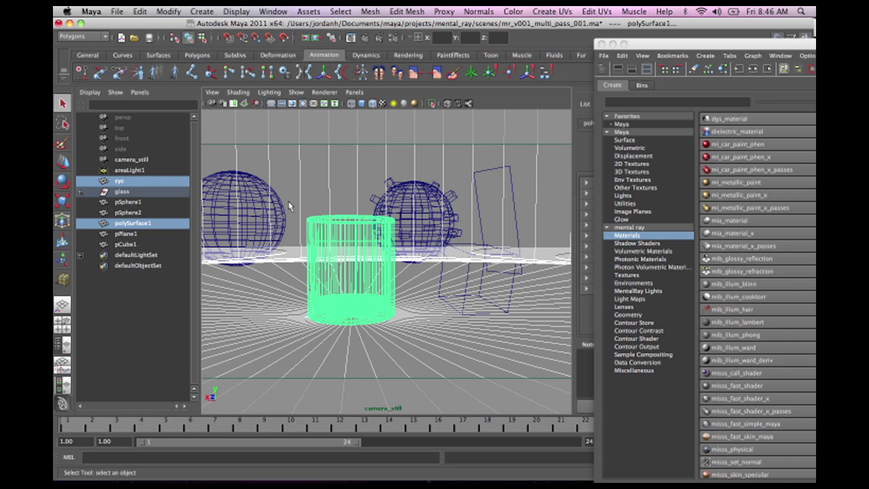
Assign the blue lambert4 material to the glass_bubble object at the base of the cylinder
left_click(414, 244)
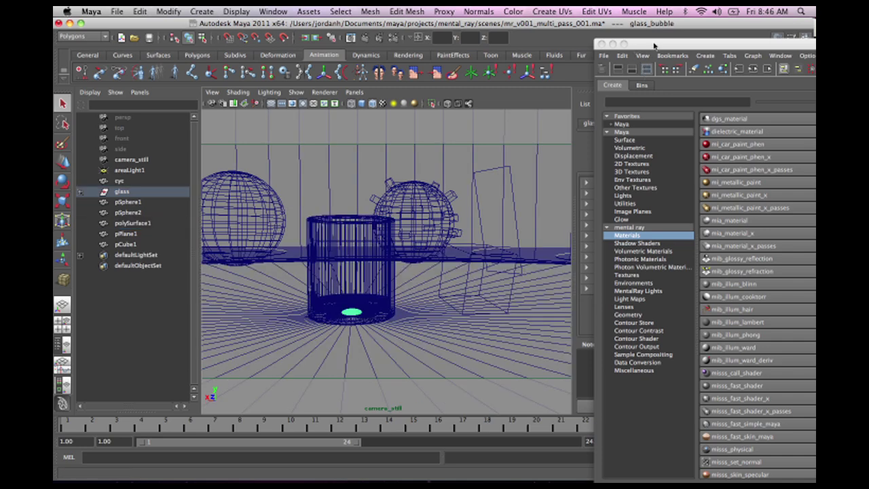
left_click(624, 43)
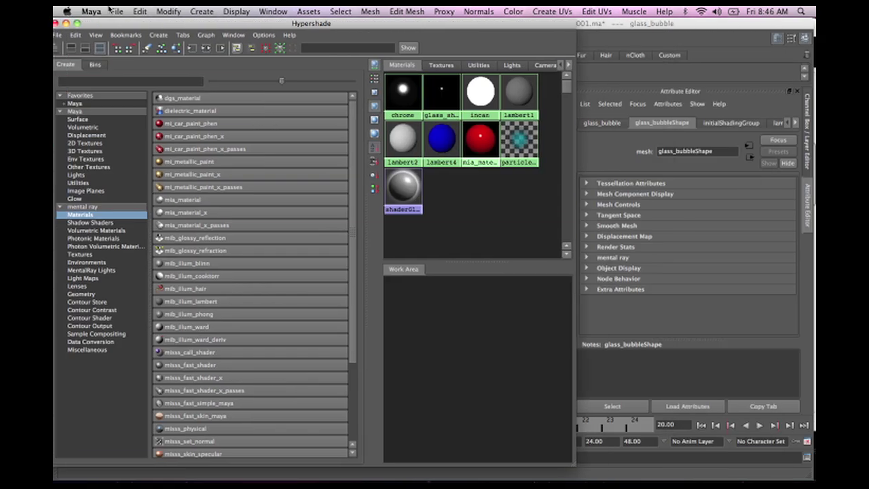
right_click(443, 139)
left_click(441, 116)
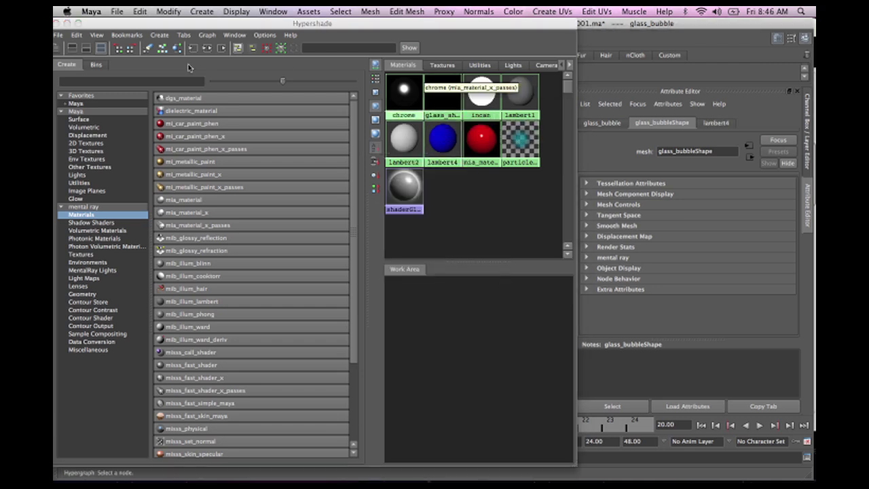
left_click(79, 23)
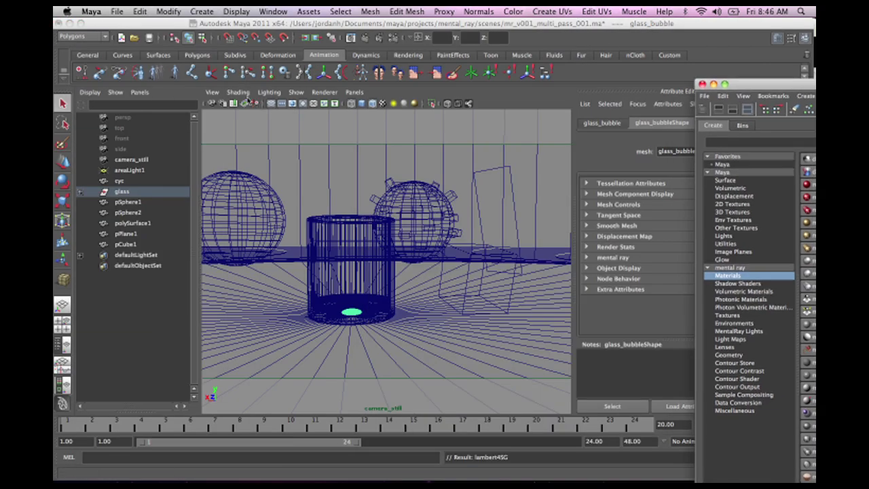
Restore the camera_still view from the cameraView1 bookmark and close the Hypershade
left_click(239, 93)
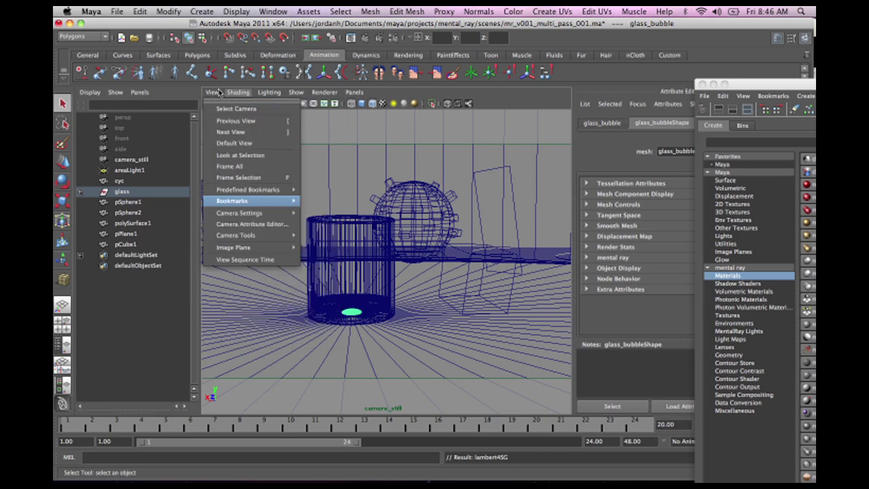
mouse_move(226, 202)
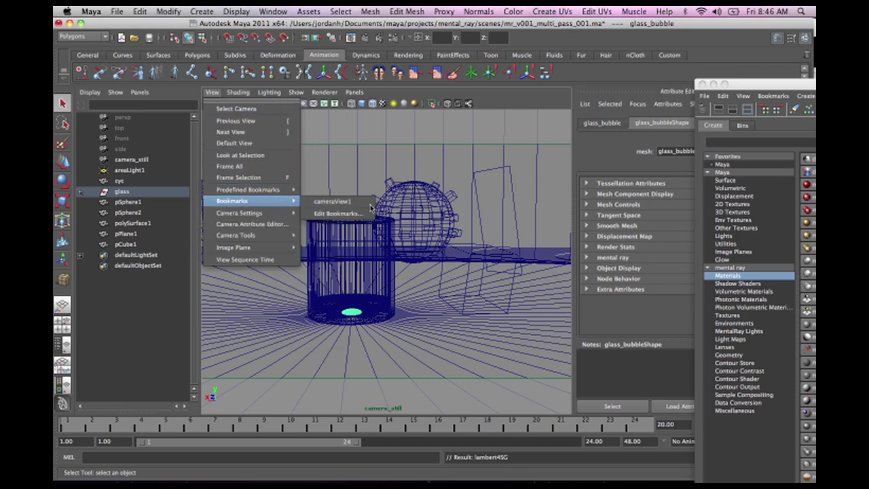
left_click(367, 202)
left_click(724, 84)
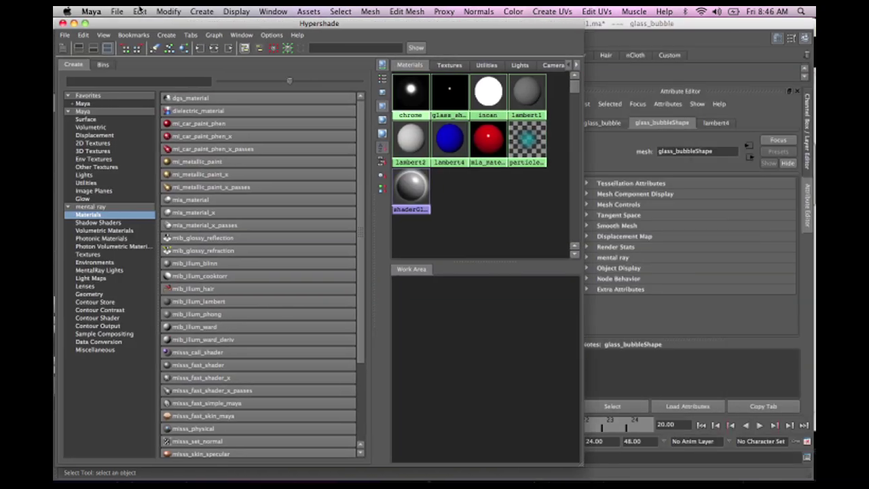
left_click(66, 24)
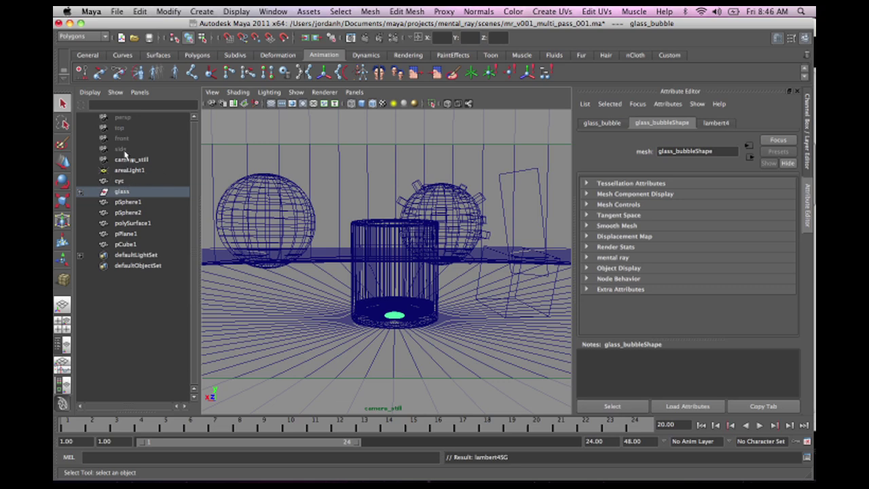
Review the common output and anti-aliasing quality options in the mental ray render settings
left_click(393, 39)
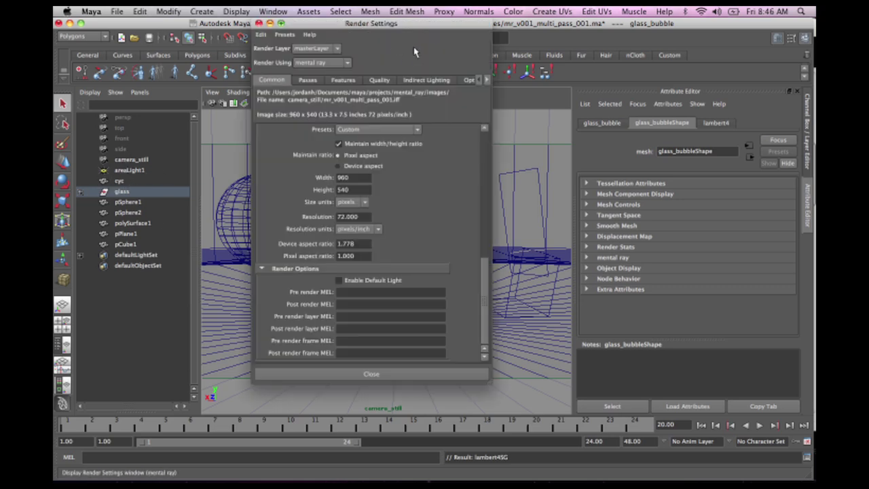
left_click_drag(417, 28, 355, 40)
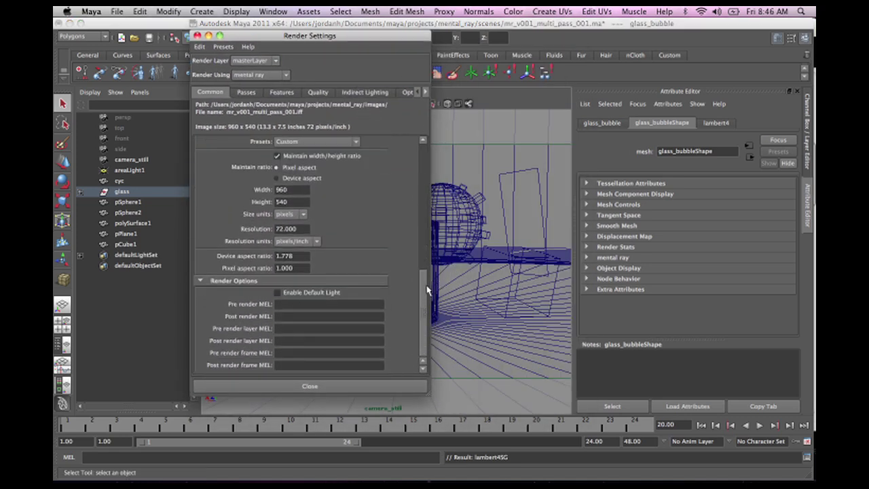
left_click_drag(424, 291, 403, 455)
left_click_drag(423, 319, 423, 122)
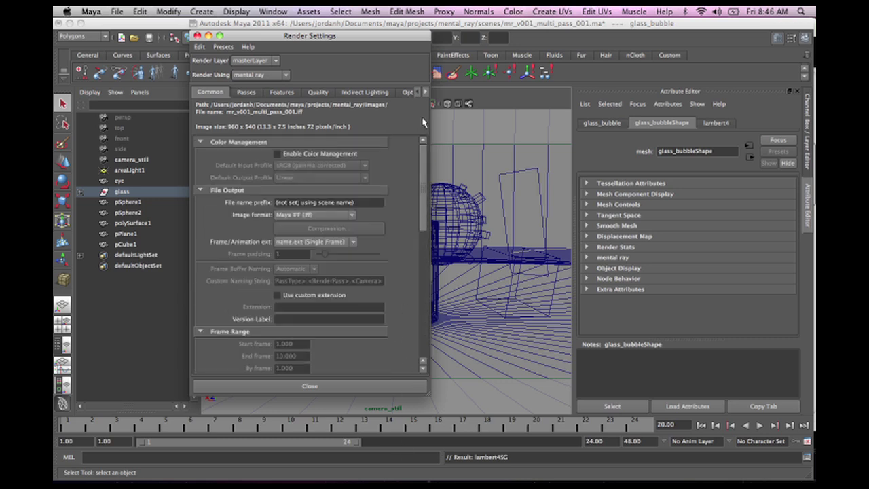
left_click(319, 94)
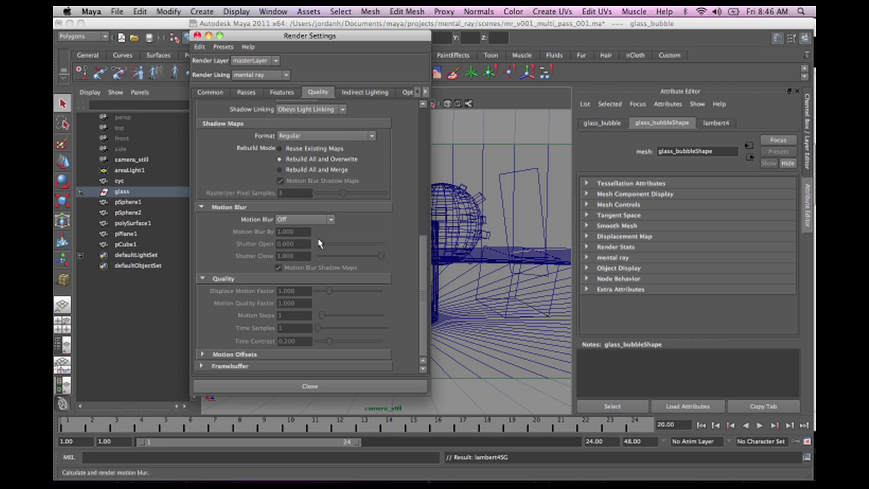
left_click_drag(418, 253, 422, 62)
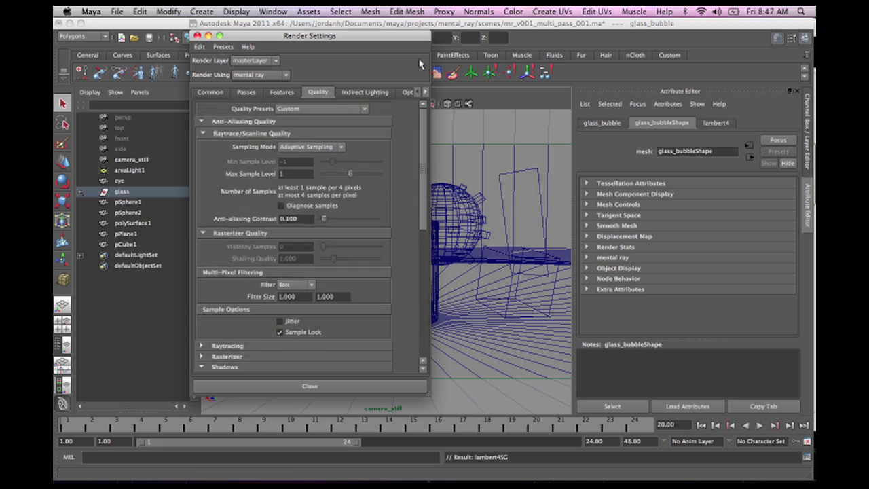
left_click(197, 35)
Save the scene and render the current frame
left_click(111, 11)
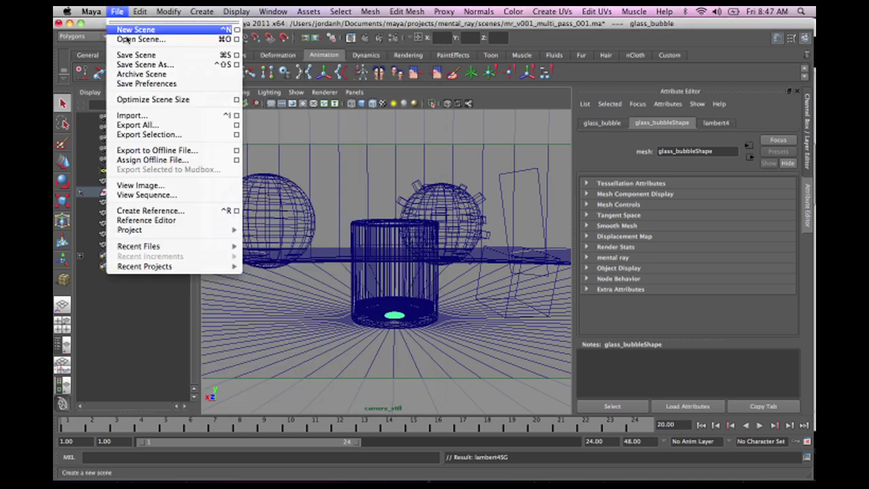
left_click(129, 56)
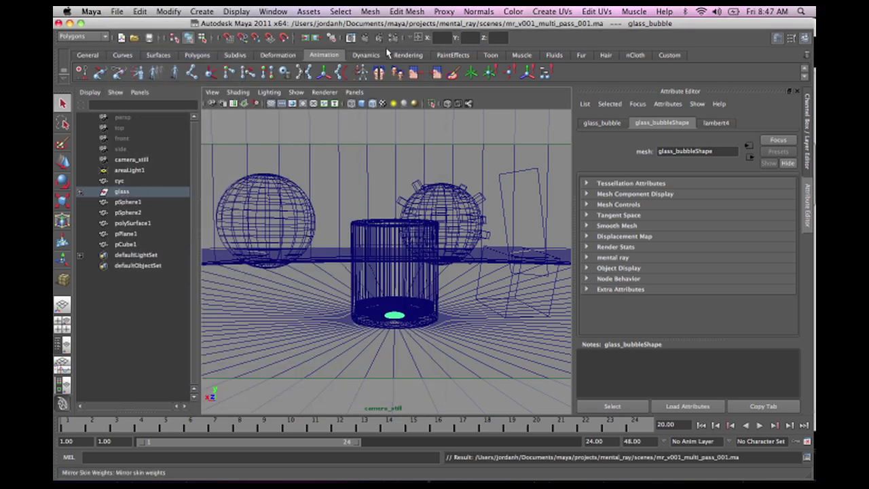
left_click(365, 42)
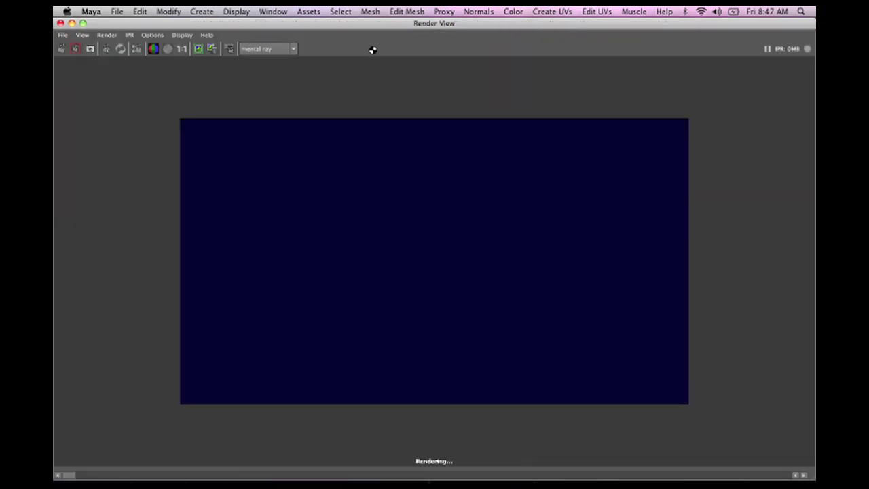
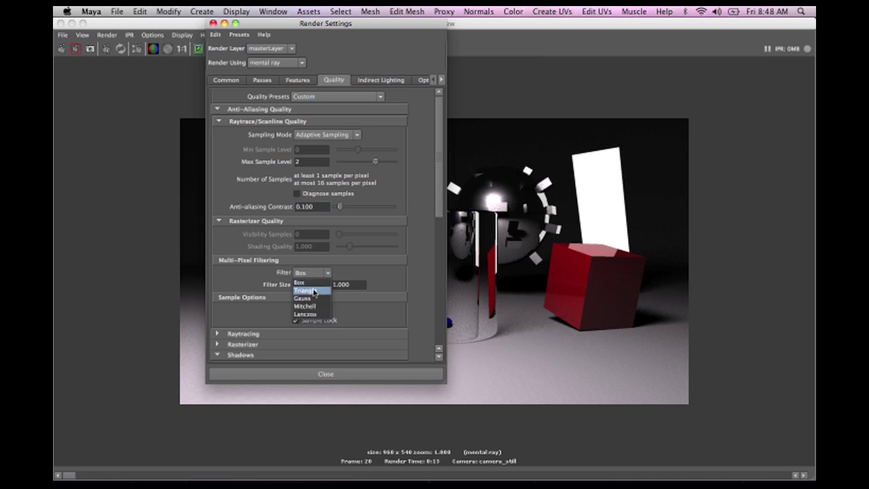
Set the multi-pixel filter in the render quality settings to Mitchell
left_click(311, 282)
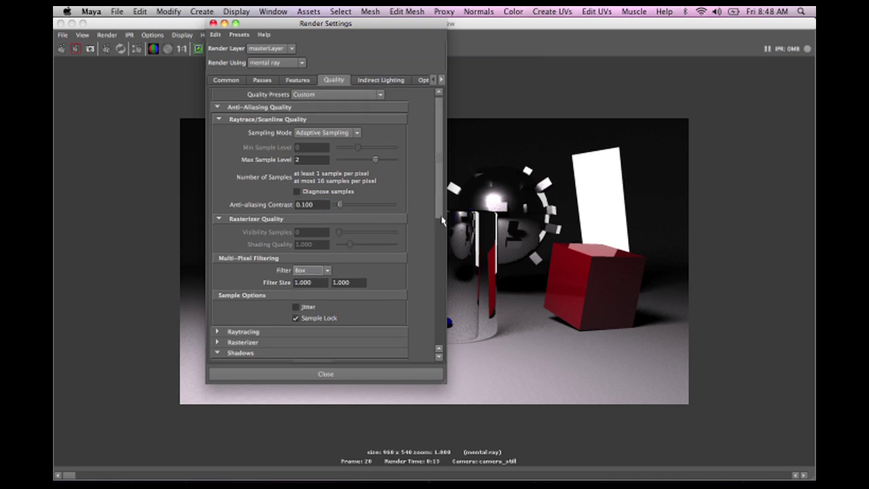
scroll(339, 231, "down", 3)
left_click(311, 239)
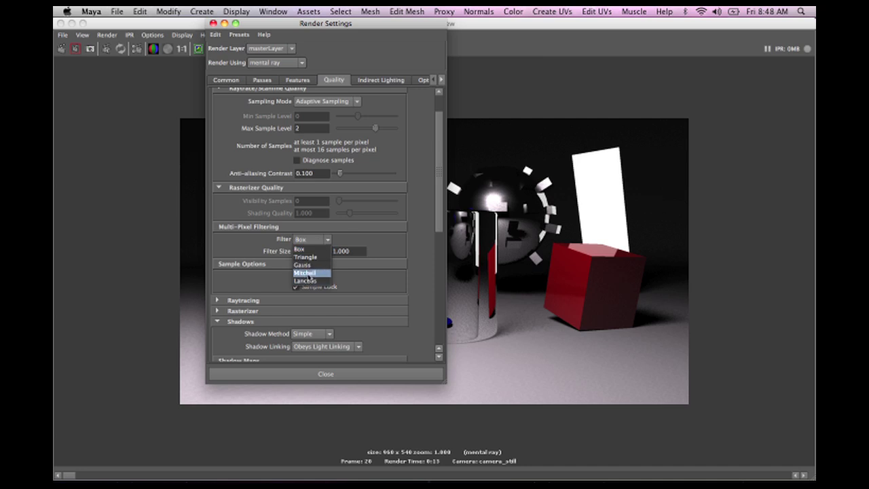
left_click(310, 273)
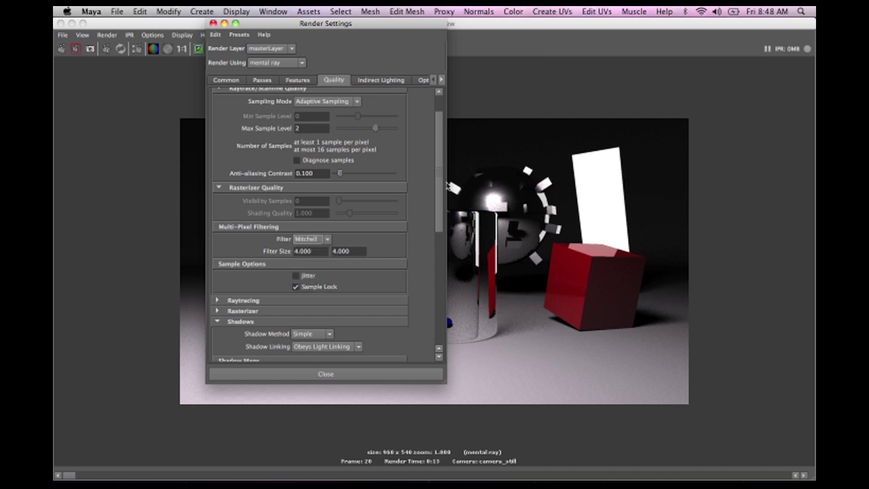
Set the framebuffer data type to RGBA (Float) 4x32 Bit
left_click_drag(440, 189, 431, 328)
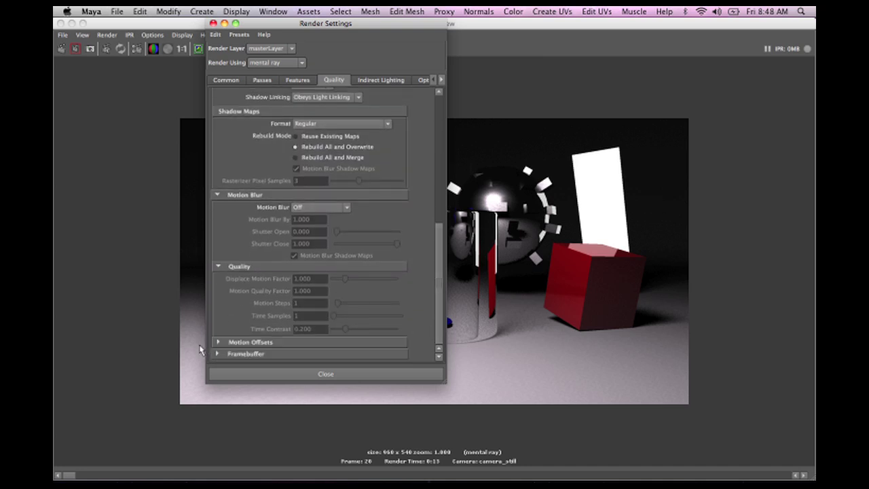
left_click(252, 360)
left_click_drag(443, 240, 440, 320)
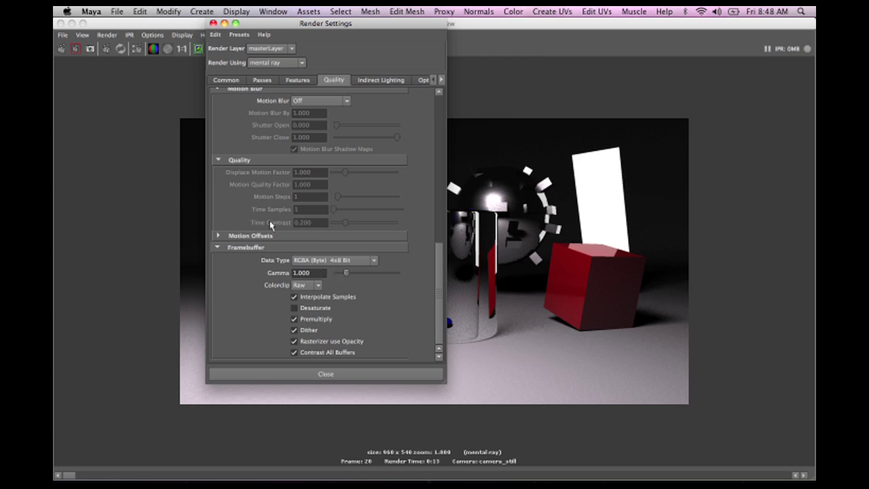
left_click(333, 261)
left_click_drag(375, 296, 376, 315)
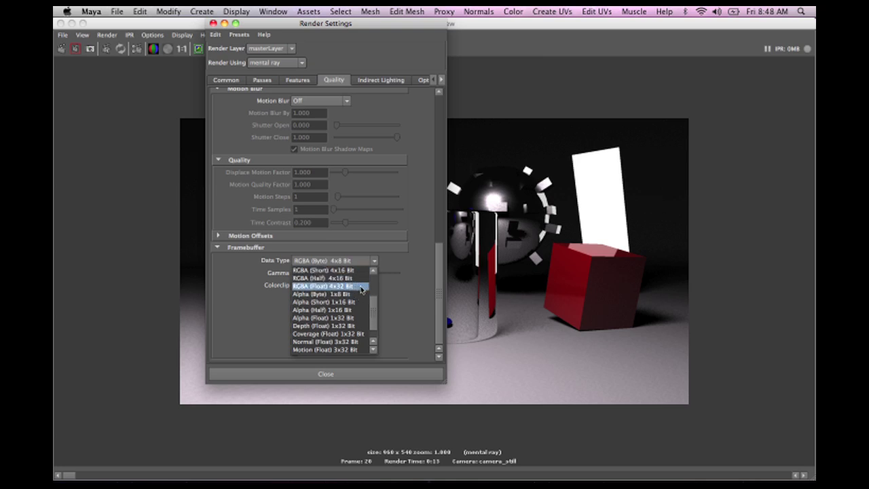
left_click(362, 286)
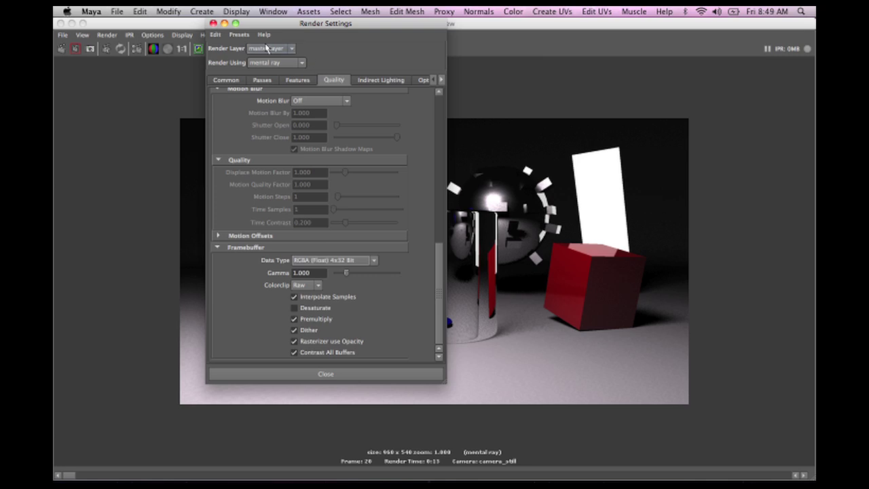
Enable Final Gathering in the indirect lighting settings and set its accuracy to 50
left_click(383, 82)
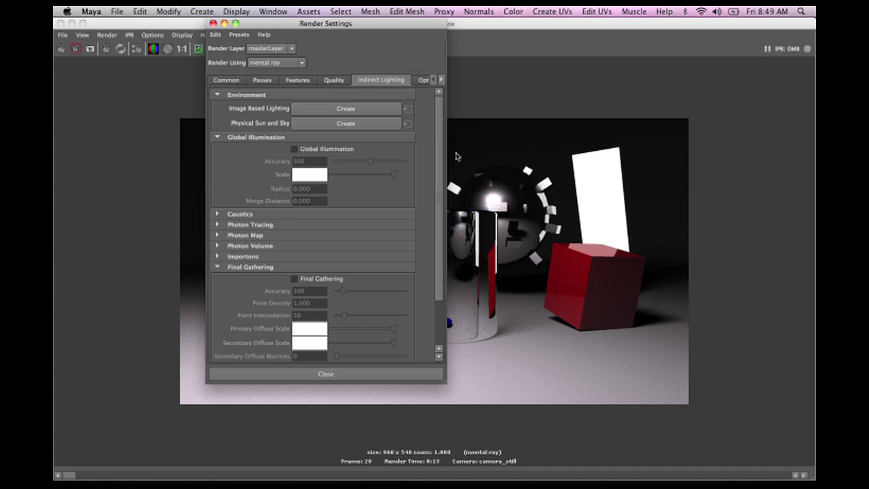
left_click(331, 279)
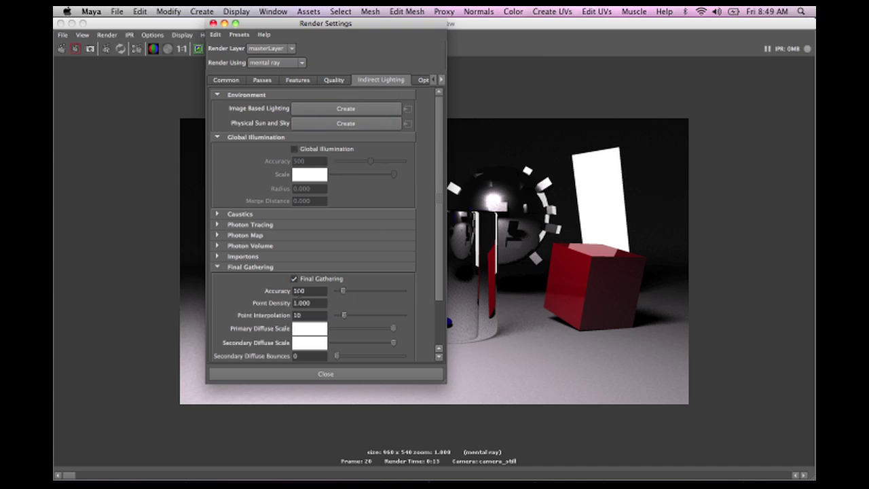
left_click(294, 290)
type("50")
key("Tab")
Set the Final Gathering secondary diffuse bounces to 2 and expand the Final Gathering Map options
left_click_drag(438, 263, 443, 324)
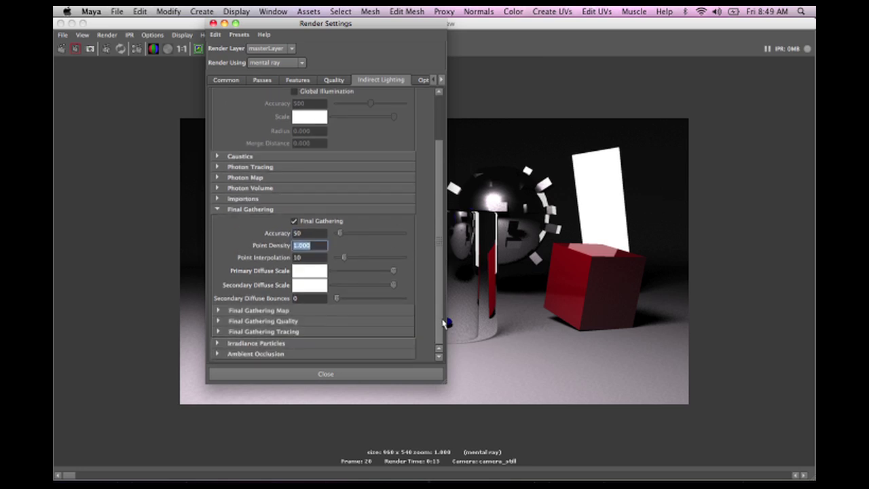
left_click(302, 299)
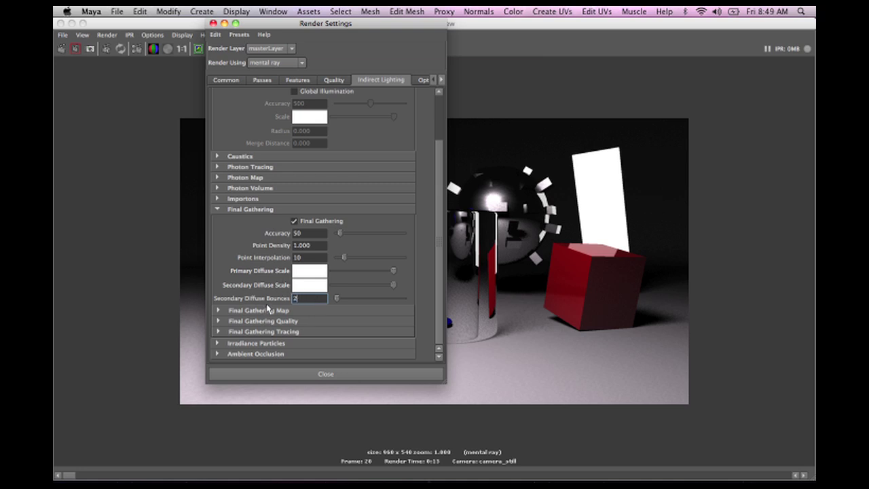
type("2")
left_click(271, 310)
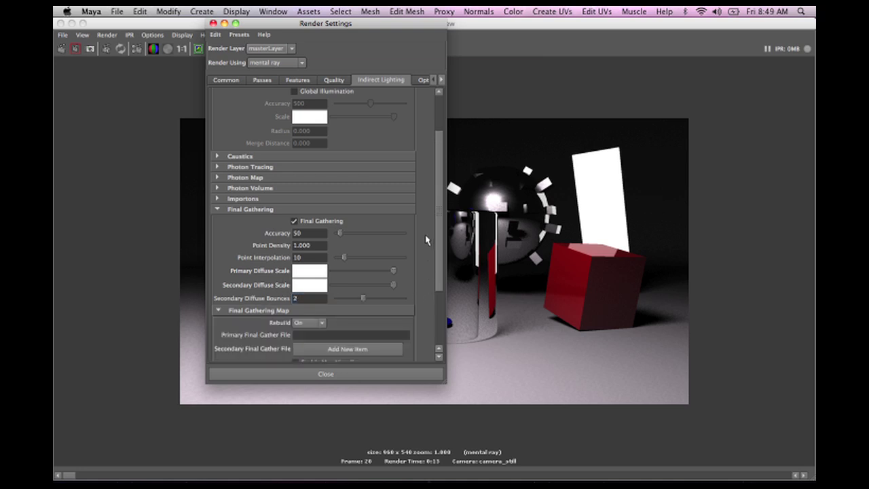
Set the Final Gathering Quality filter to 1
scroll(440, 236, "down", 3)
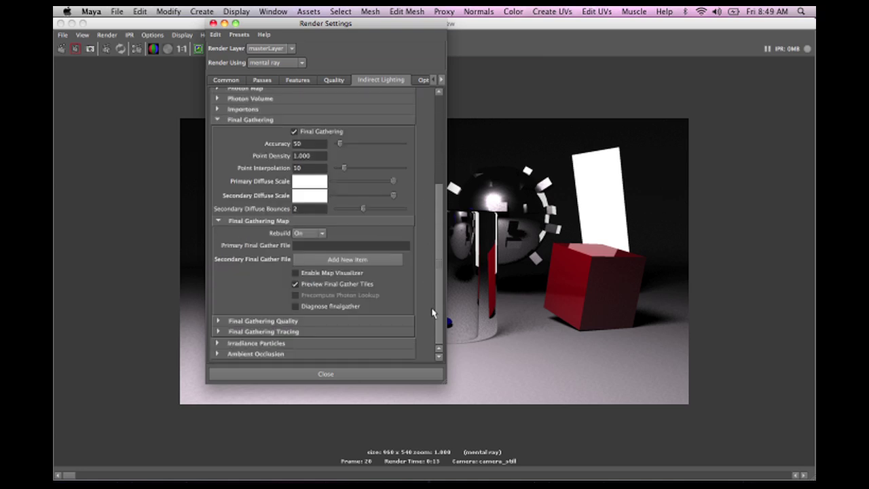
left_click(273, 322)
left_click(302, 333)
type("1")
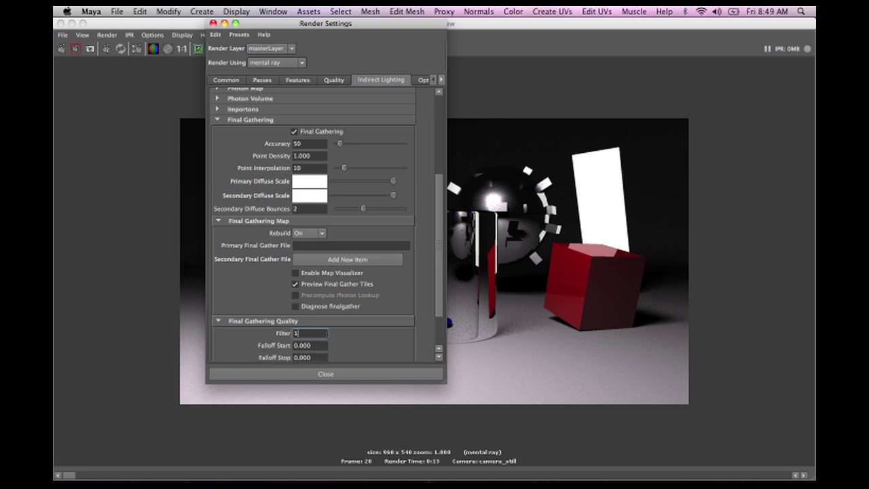
key("Tab")
Set the reflections for Final Gathering Tracing to 2
scroll(439, 325, "down", 2)
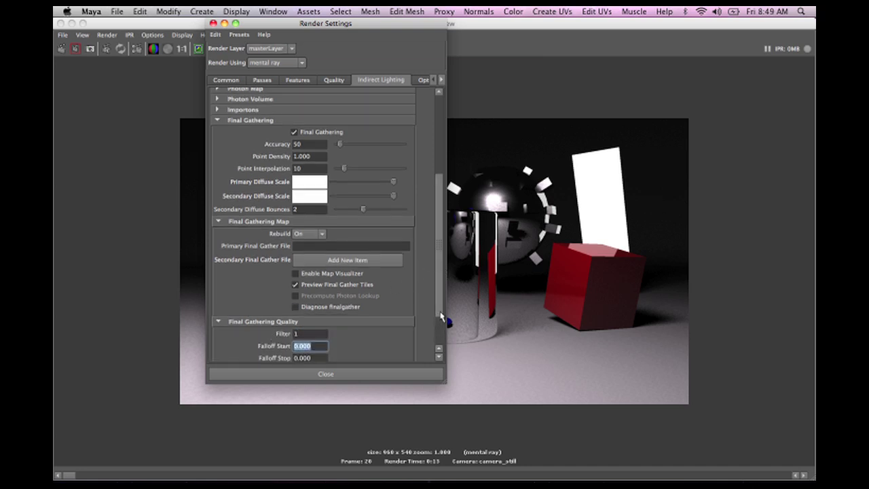
left_click(291, 332)
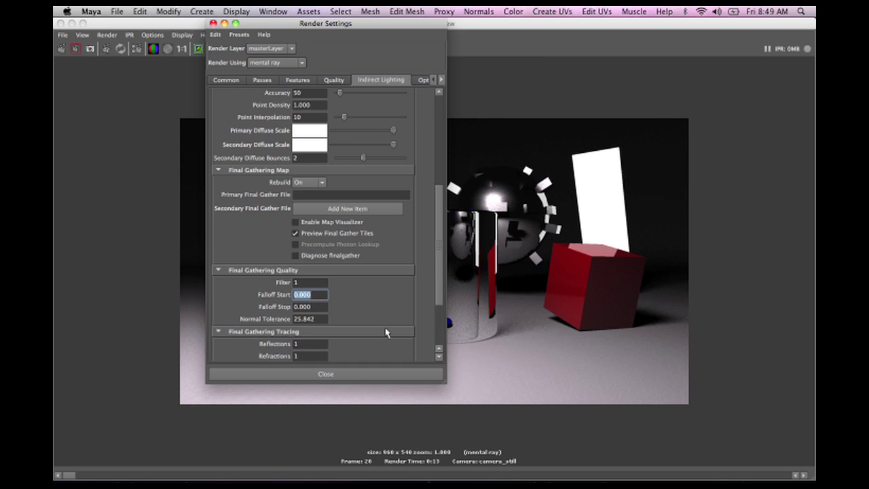
scroll(431, 324, "down", 3)
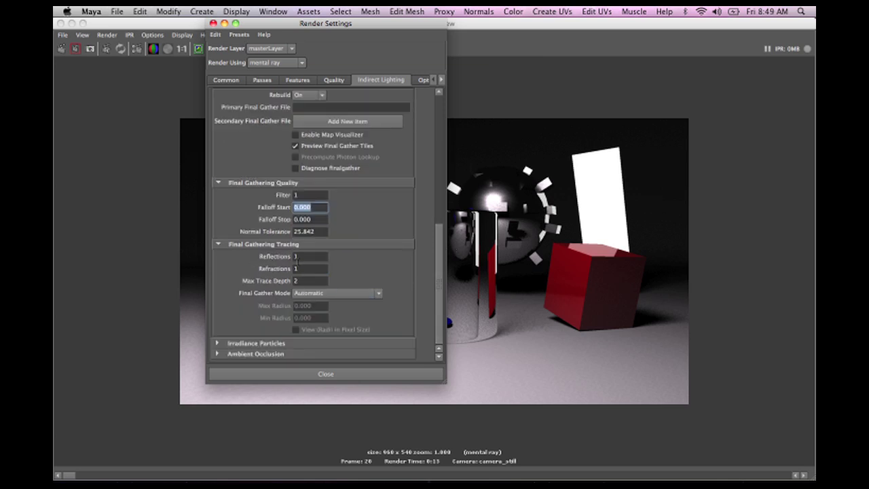
left_click(302, 256)
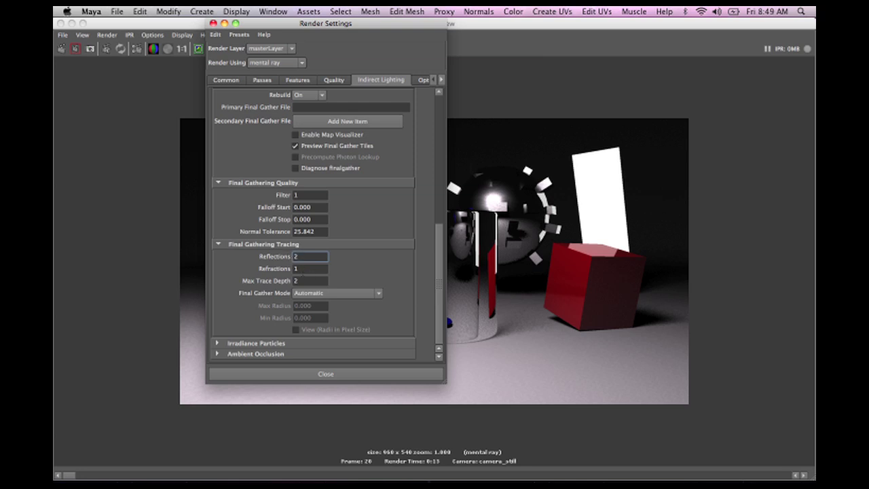
Set the Final Gathering Tracing refractions to 2 and the max trace depth to 3
type("2")
left_click(302, 269)
left_click(308, 280)
key("Tab")
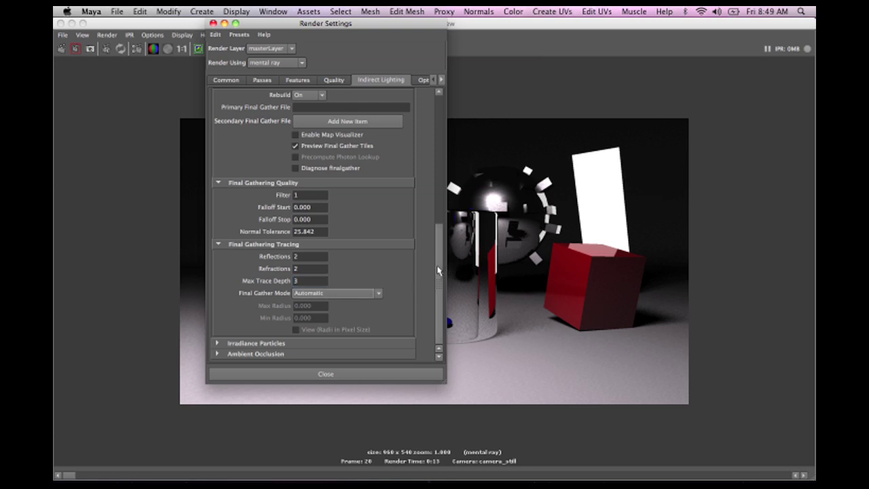
In the raytracing quality settings, set reflections to 3, refractions to 3 and max trace depth to 6
left_click_drag(438, 270, 456, 135)
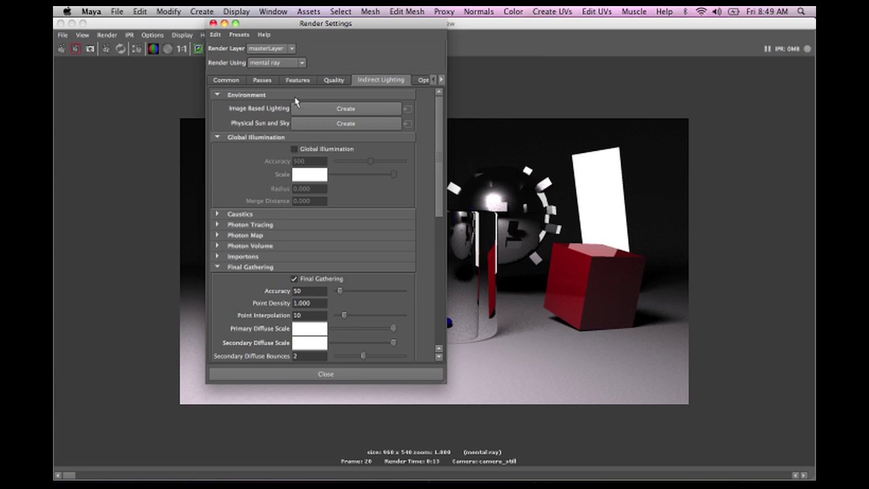
left_click(335, 80)
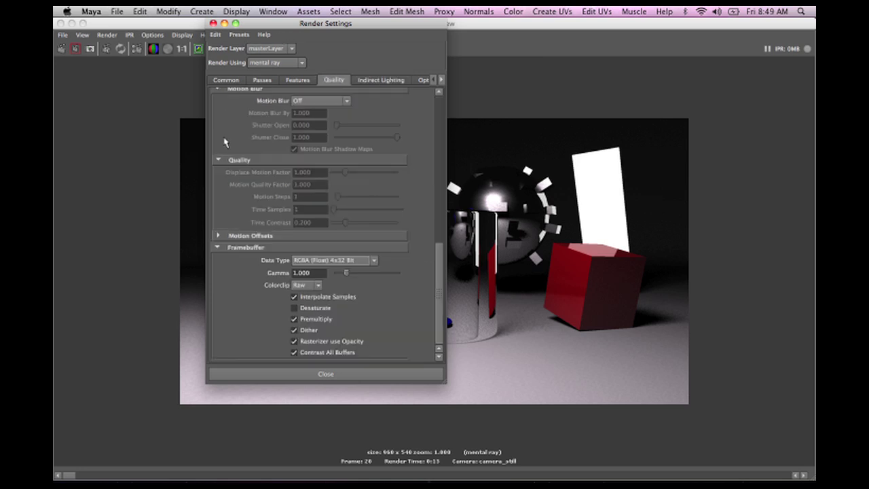
left_click_drag(445, 269, 441, 80)
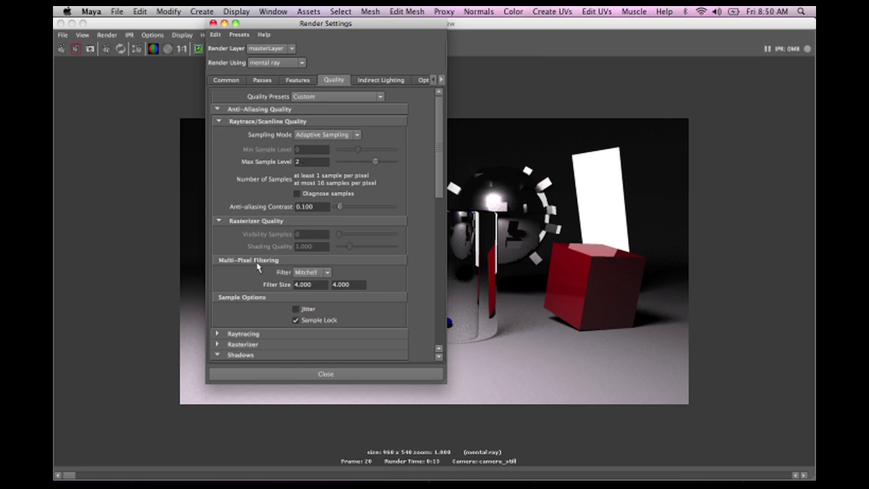
left_click(244, 333)
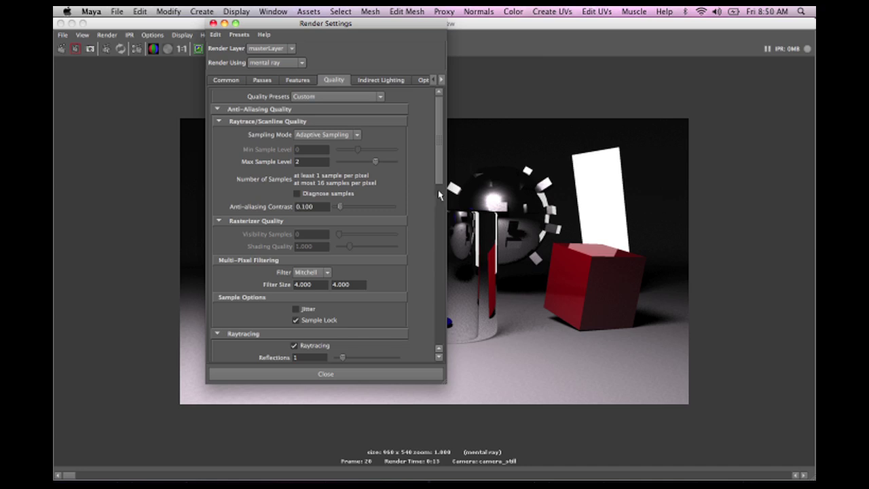
left_click_drag(439, 195, 440, 232)
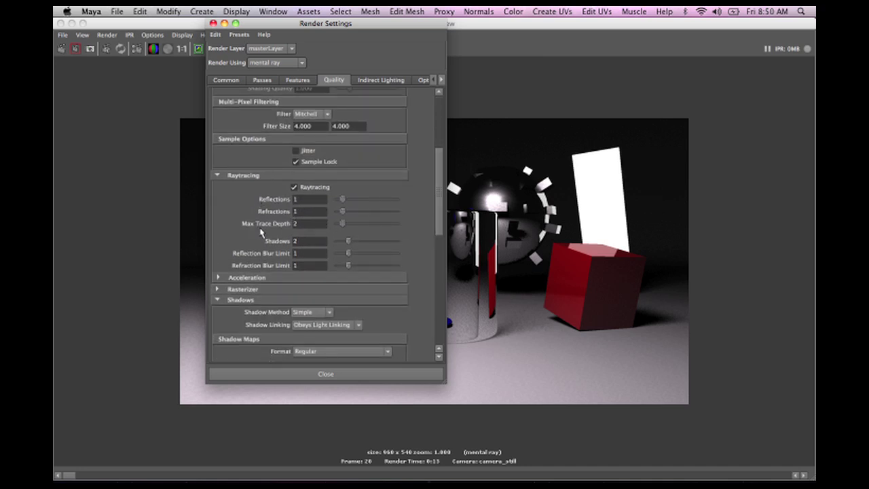
left_click(312, 199)
type("3")
key("Tab")
key("Tab")
key("Tab")
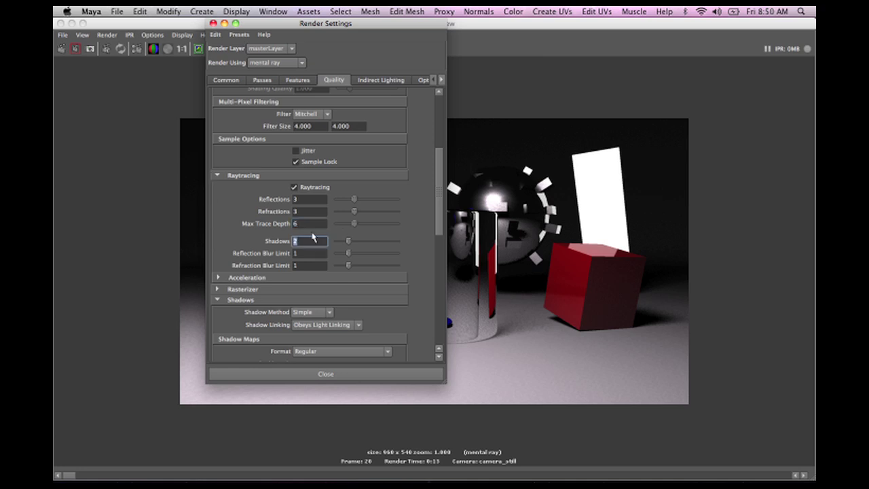
Put the render settings away, save the scene and re-render the frame with mental ray
left_click(225, 24)
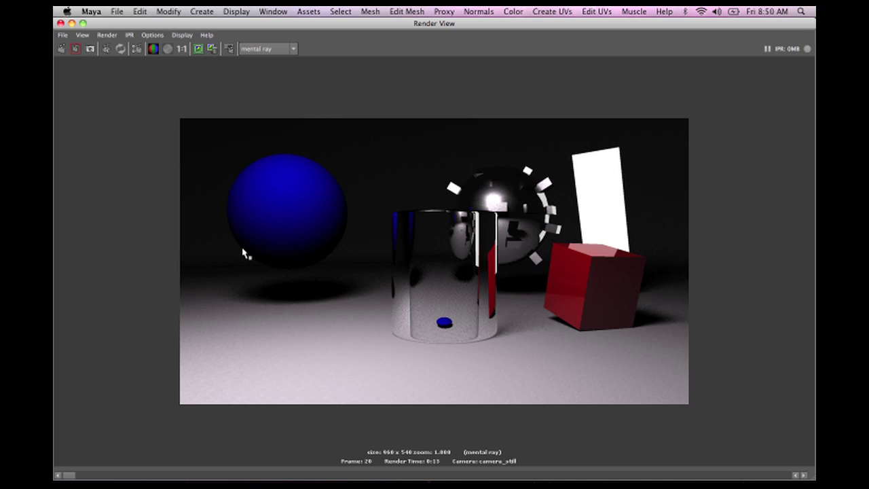
left_click(112, 12)
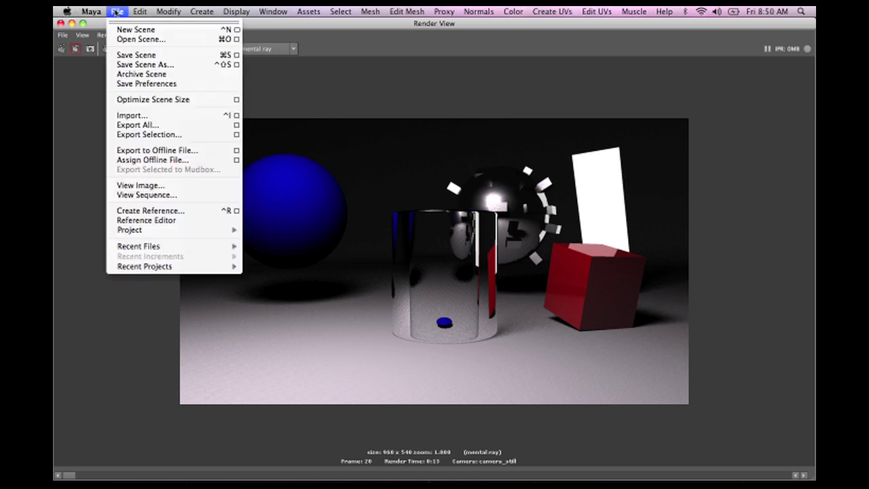
left_click(125, 55)
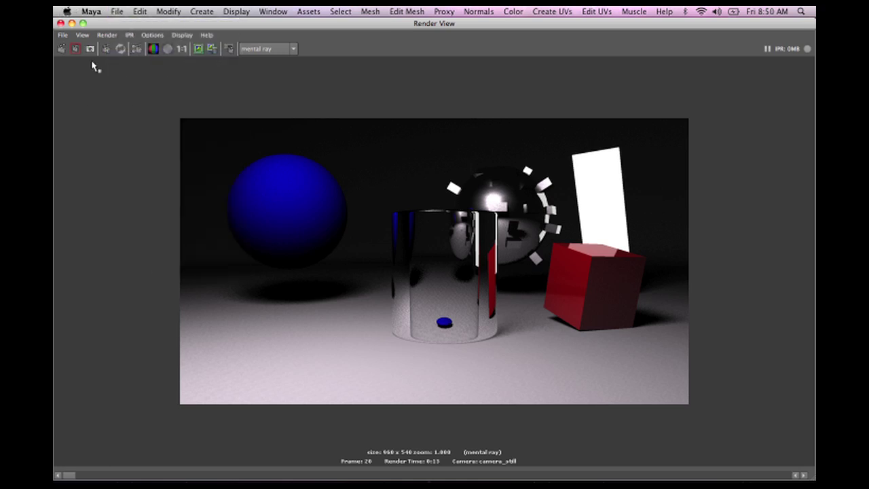
left_click(61, 48)
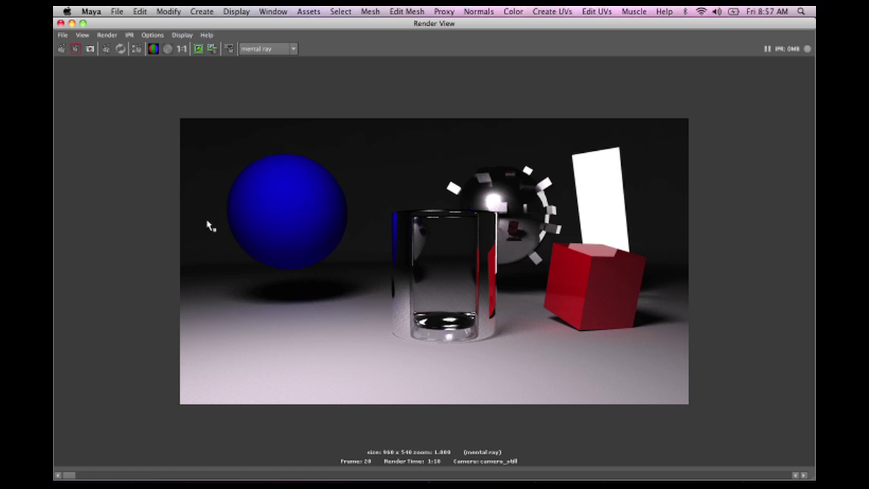
Put away the rendering windows and look through areaLight1 in the viewport to check its coverage of the objects
left_click(72, 24)
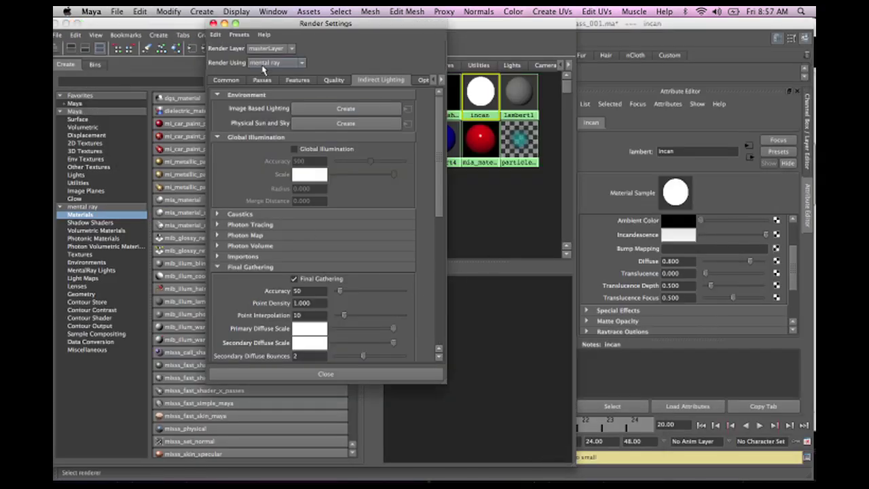
left_click(213, 24)
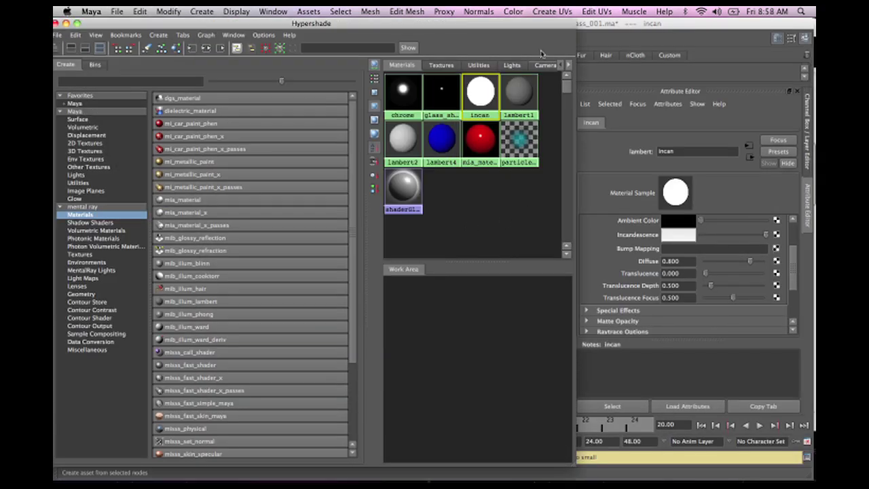
left_click(65, 24)
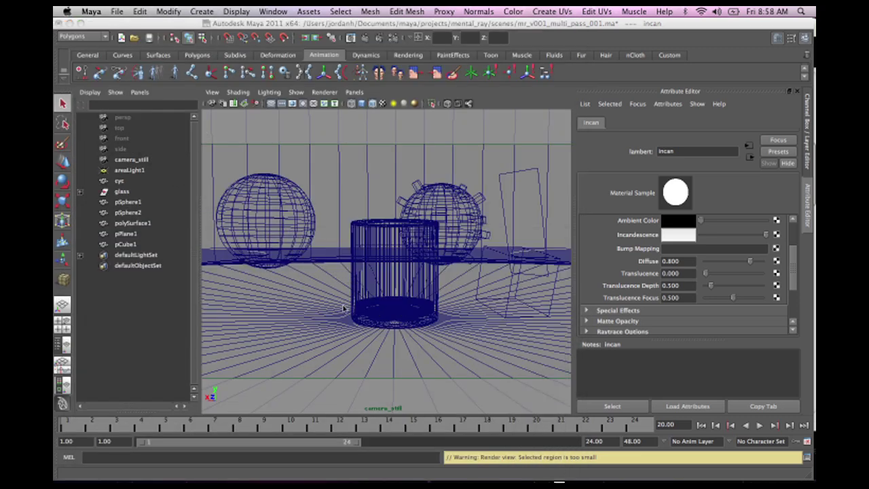
left_click(129, 170)
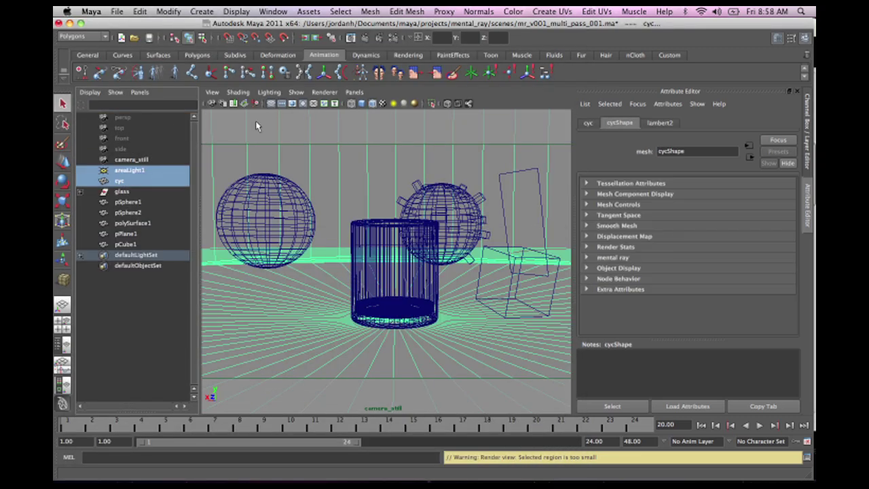
left_click(355, 93)
left_click(364, 136)
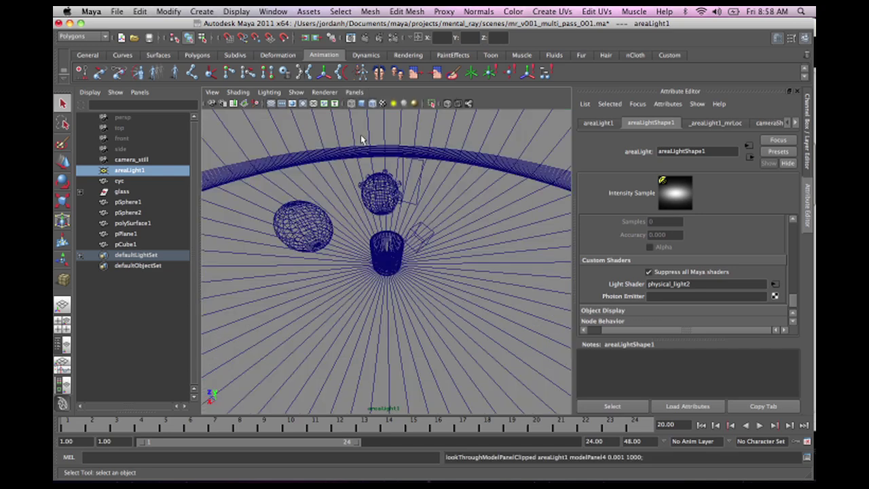
right_click_drag(439, 311, 368, 299, "alt")
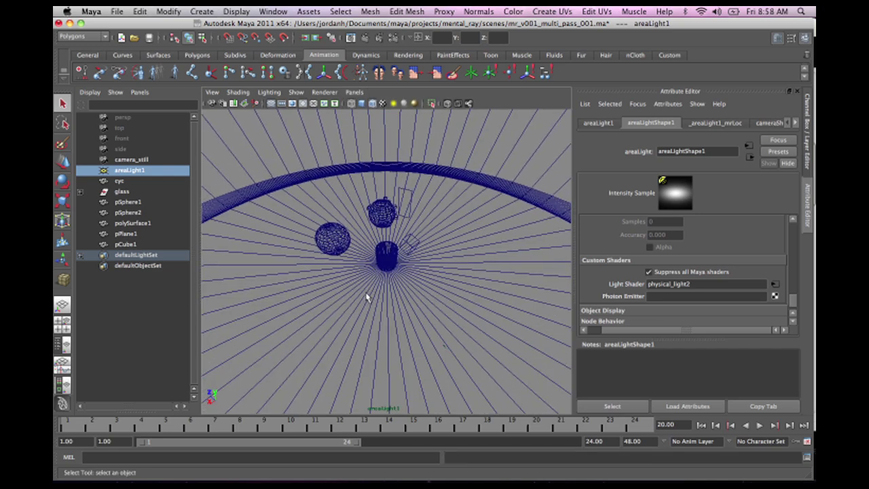
In the perspective view, rotate areaLight1 slightly and scale it up in width and height
key("space")
left_click_drag(360, 266, 335, 295, "alt")
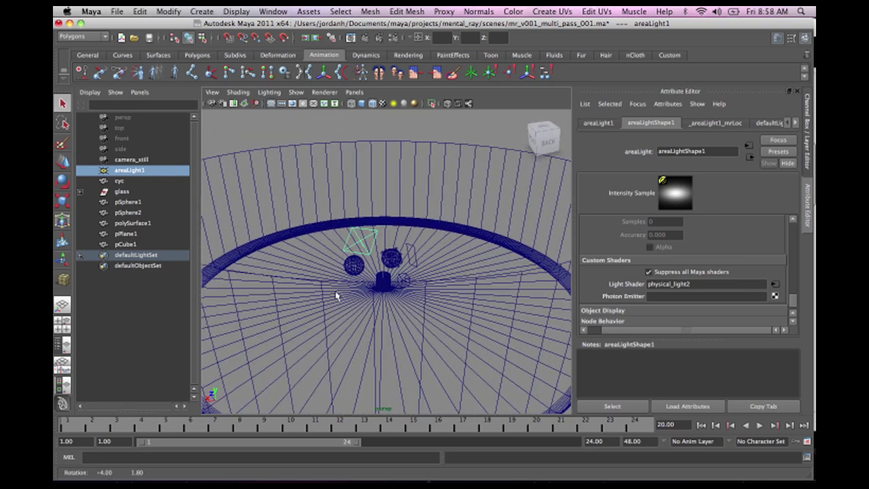
key("e")
left_click_drag(346, 224, 340, 235)
key("r")
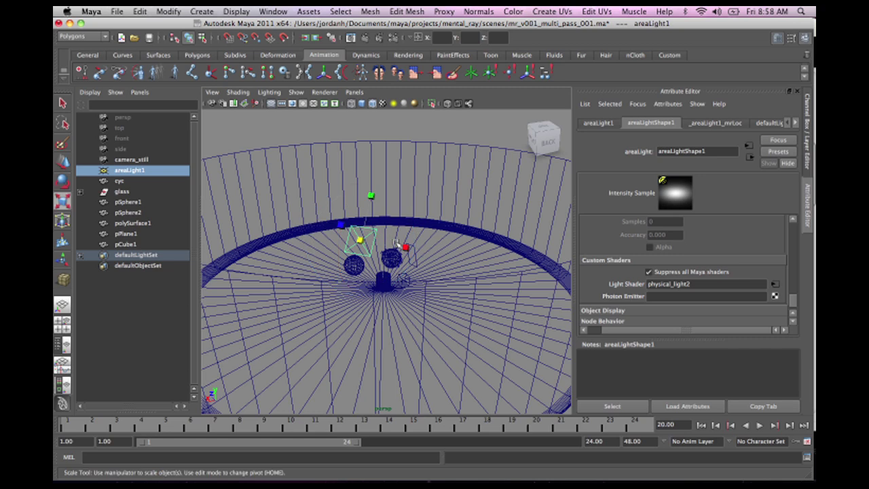
left_click_drag(410, 250, 625, 272)
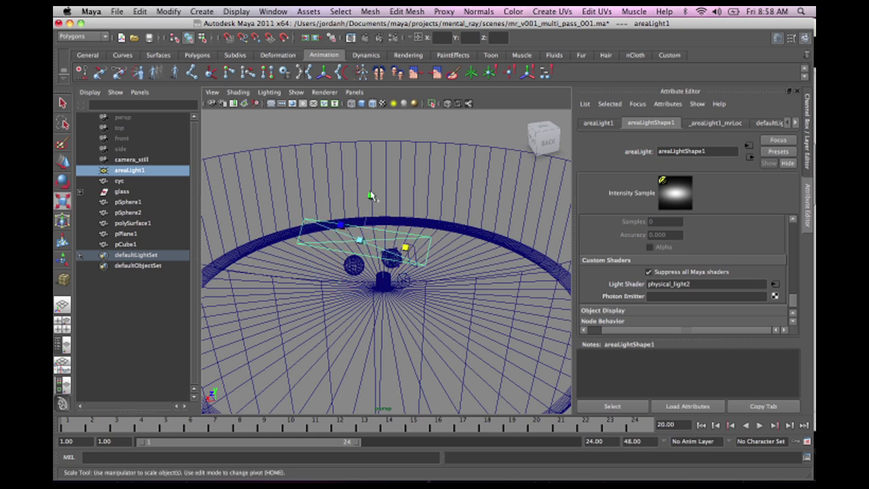
left_click_drag(369, 194, 399, 119)
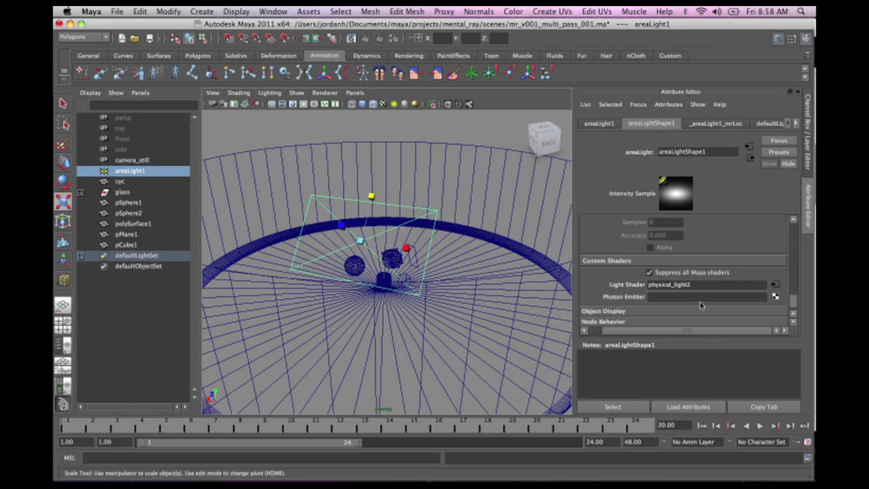
Open the area light's physical_light2 shader and graph the light's input network in the Hypershade
left_click(776, 286)
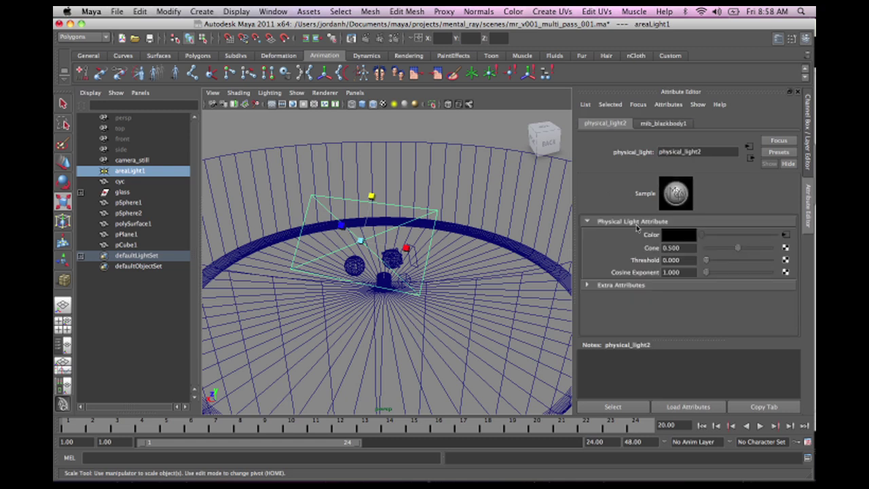
left_click(274, 11)
mouse_move(303, 41)
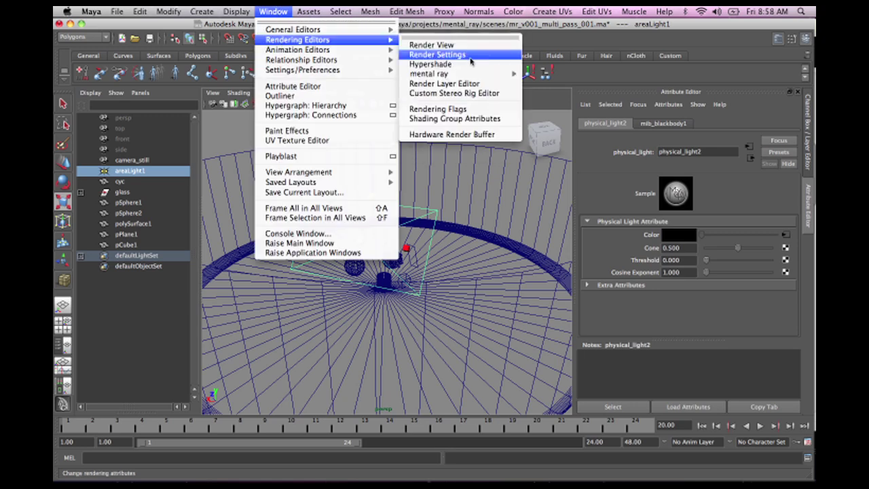
left_click(430, 64)
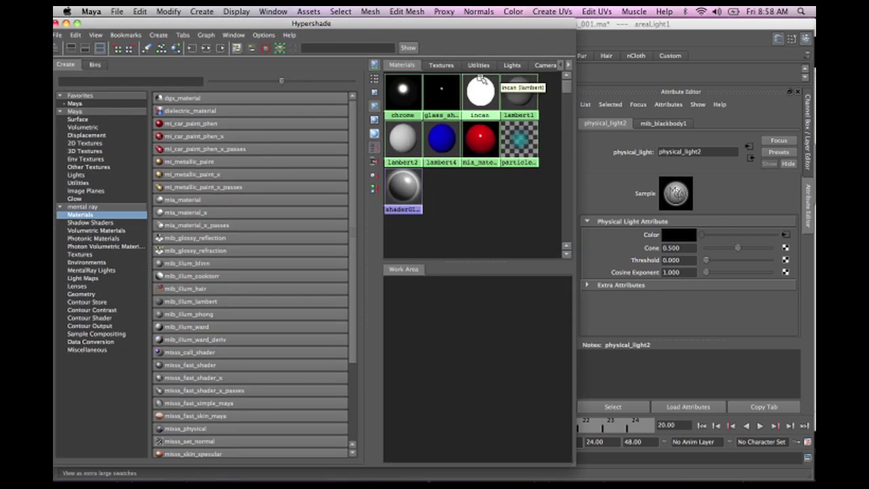
left_click(512, 64)
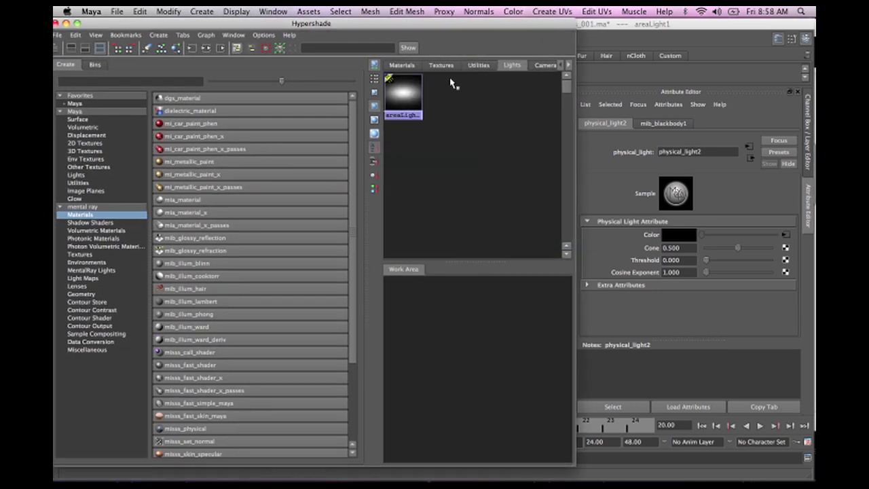
left_click(206, 48)
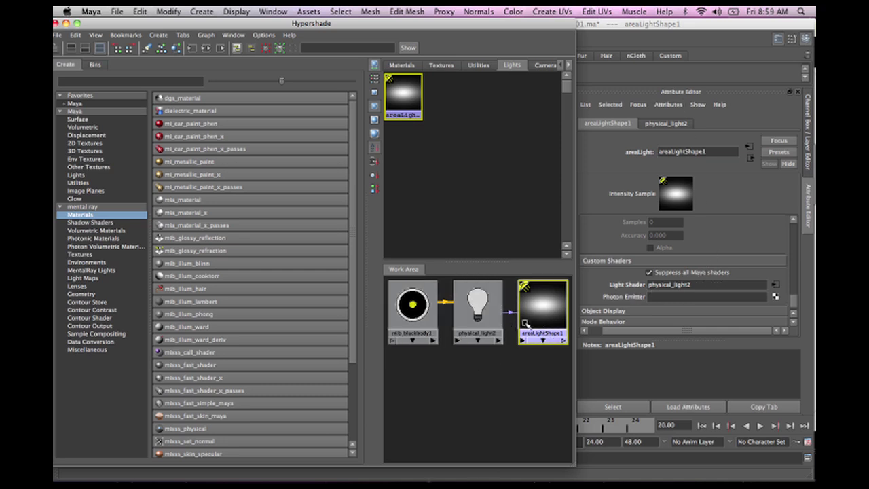
Set the intensity of the mib_blackbody1 node to 300000 and put the Hypershade away
left_click(413, 302)
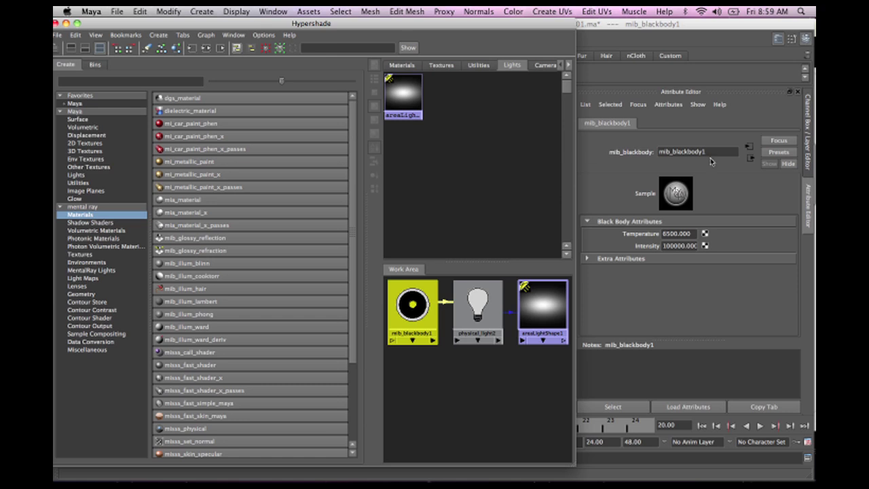
left_click(664, 246)
type("3")
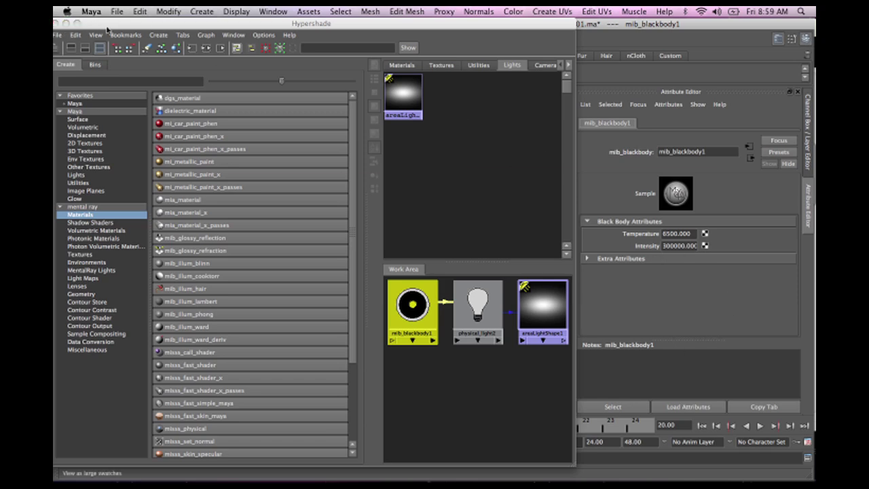
left_click_drag(69, 26, 77, 25)
left_click(76, 23)
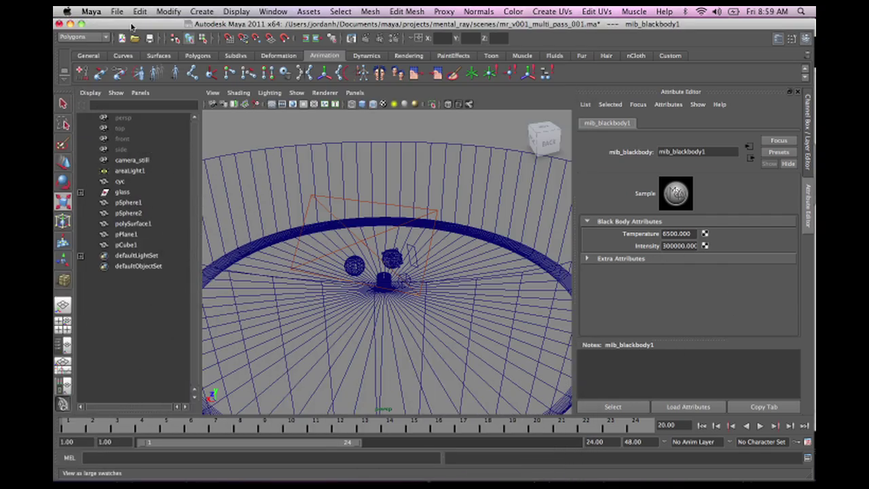
Switch the viewport back to the camera_still view
left_click(356, 93)
left_click(355, 93)
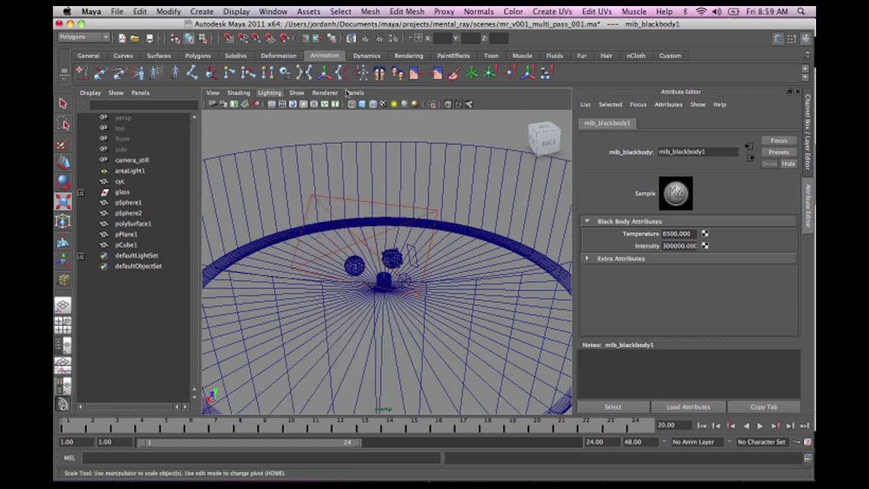
left_click(355, 93)
left_click(487, 104)
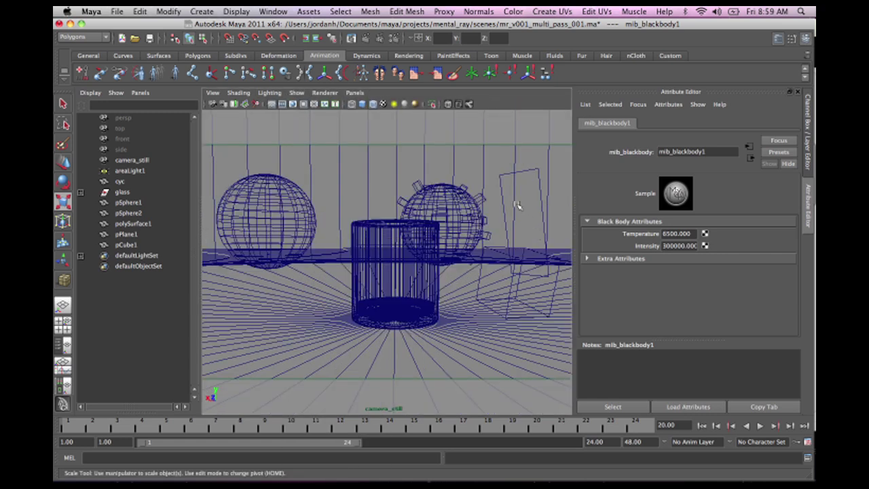
Edit the value (V) of the incandescence color on the incan material assigned to pPlane1
left_click(509, 177)
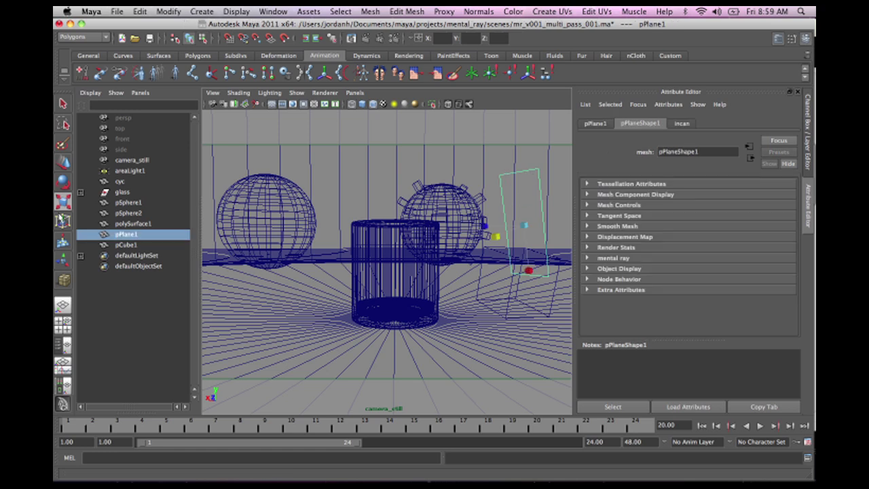
left_click(691, 125)
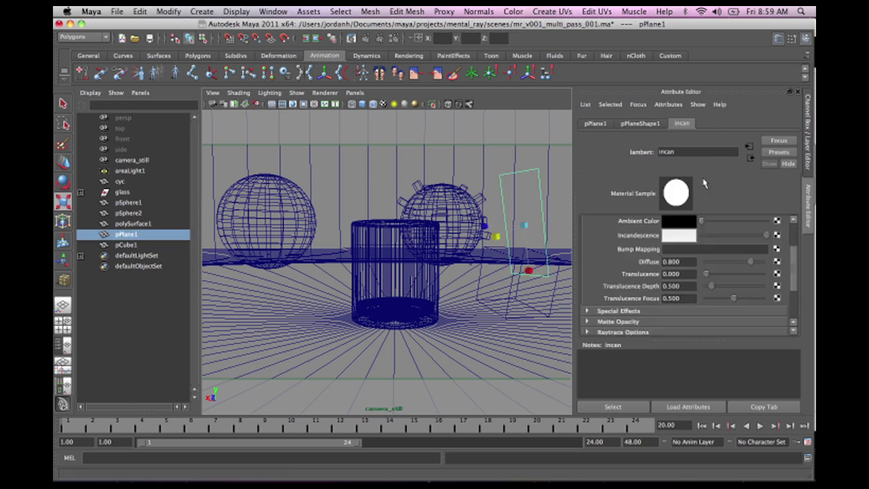
left_click(674, 238)
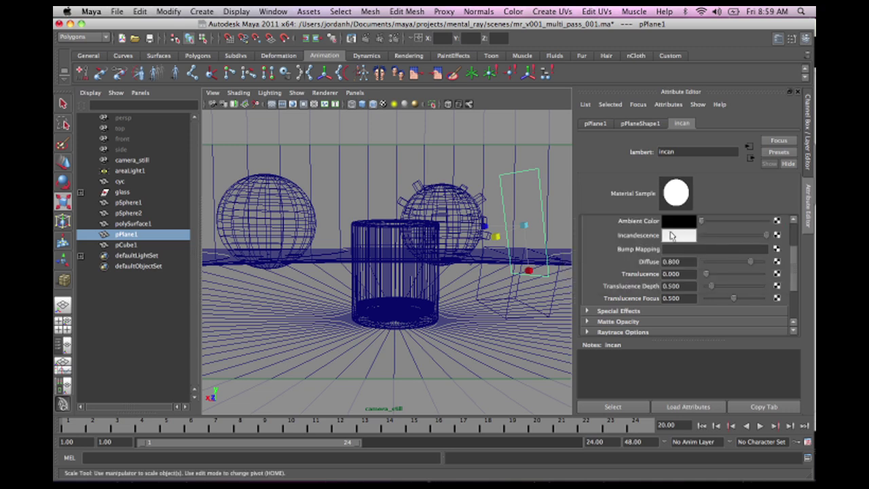
left_click(671, 235)
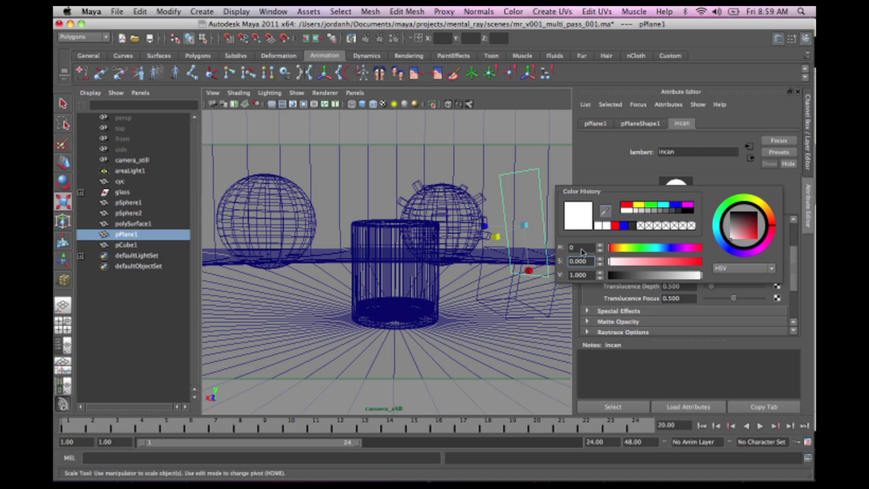
double_click(581, 275)
left_click(687, 237)
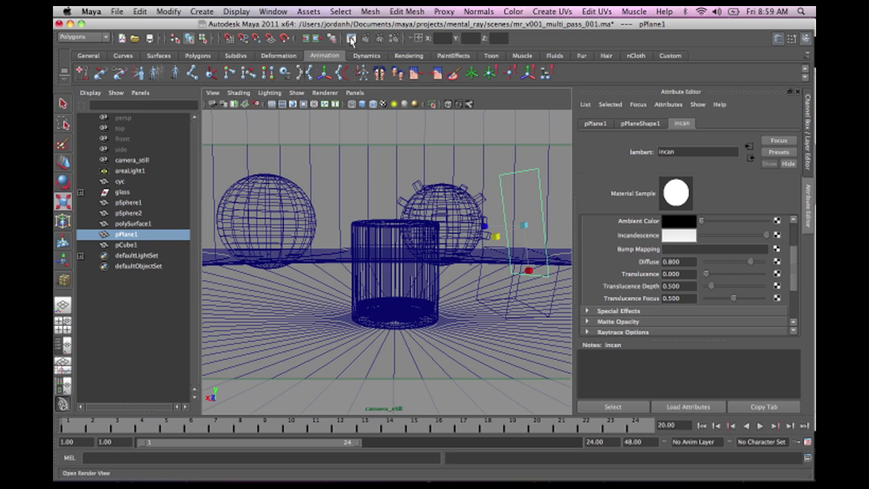
Render the camera_still view with mental ray in the Render View, and put the Render View away
left_click(351, 39)
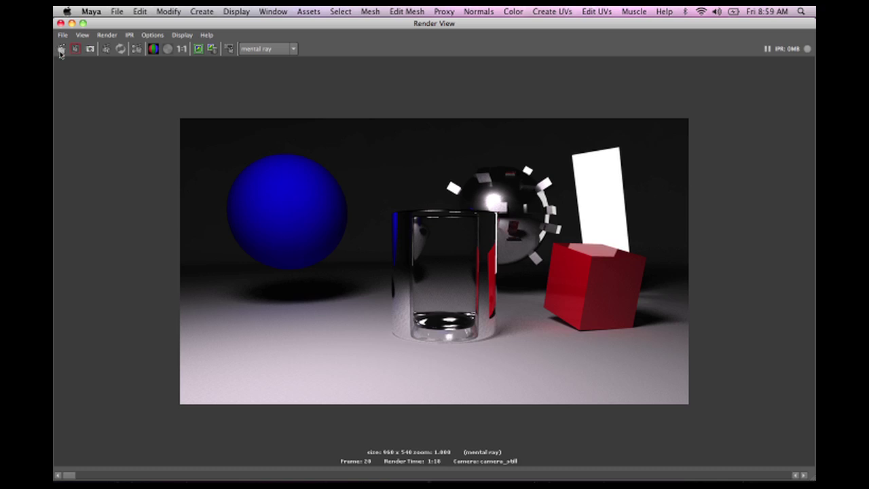
left_click(61, 49)
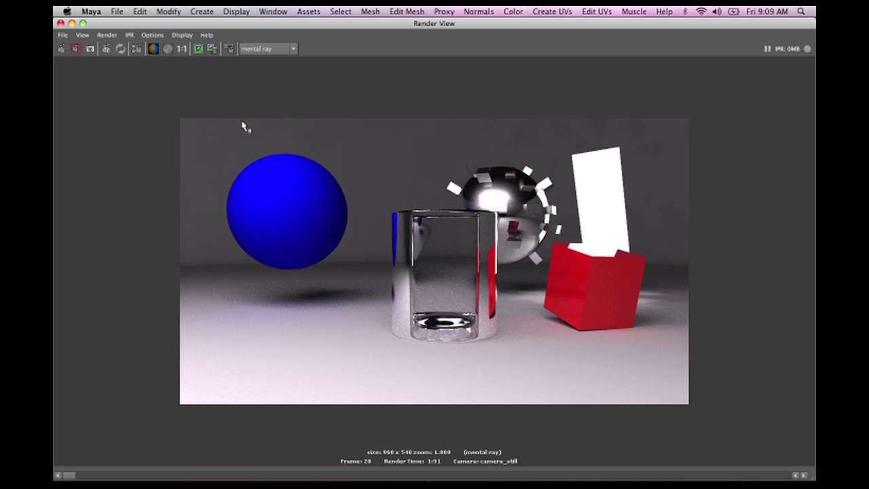
left_click(72, 24)
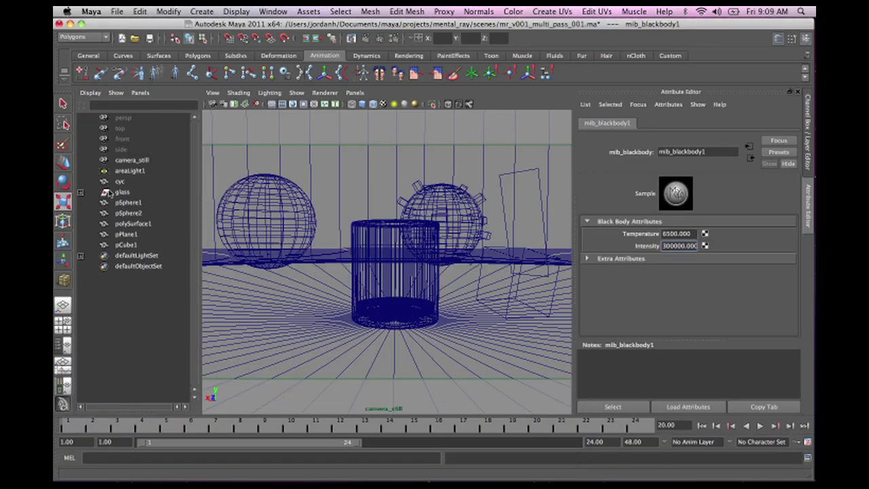
Open the mib_blackbody1 node feeding areaLight1's physical_light2 shader and set its intensity to 200000
left_click(120, 172)
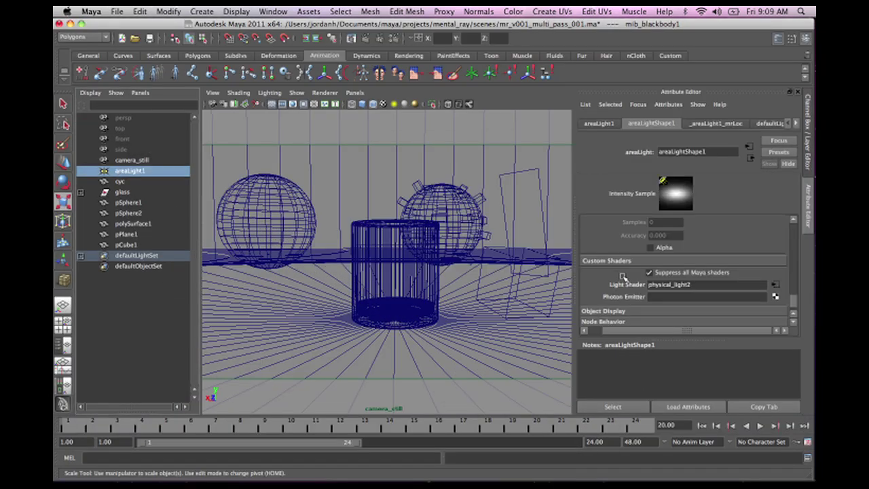
left_click(777, 285)
left_click(786, 235)
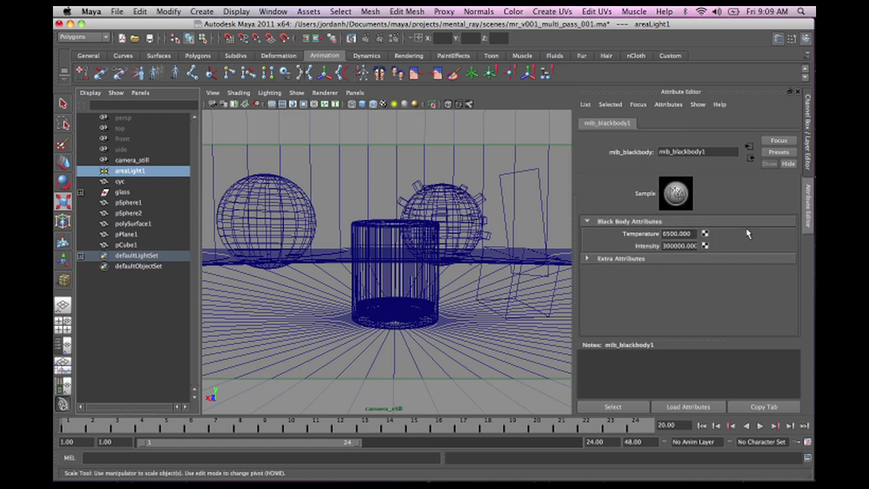
left_click(663, 246)
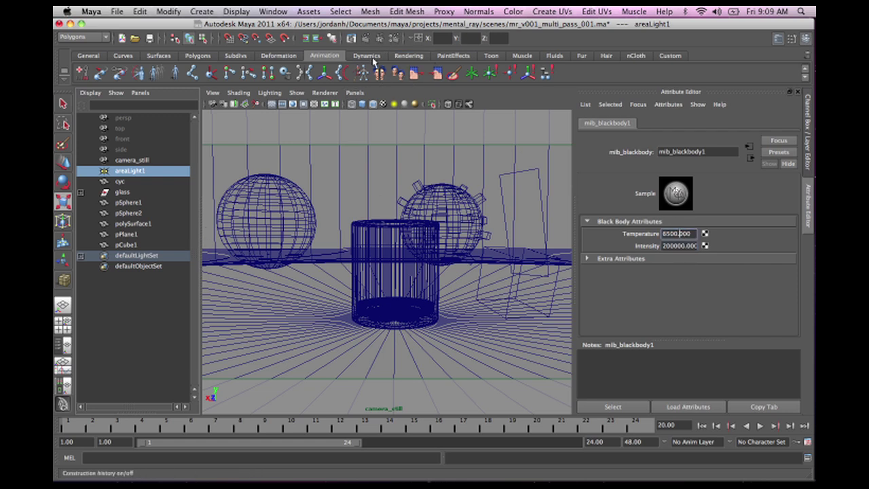
In the Render Settings, set the Final Gathering accuracy to 100 and enable the Final Gathering map visualizer
left_click(394, 39)
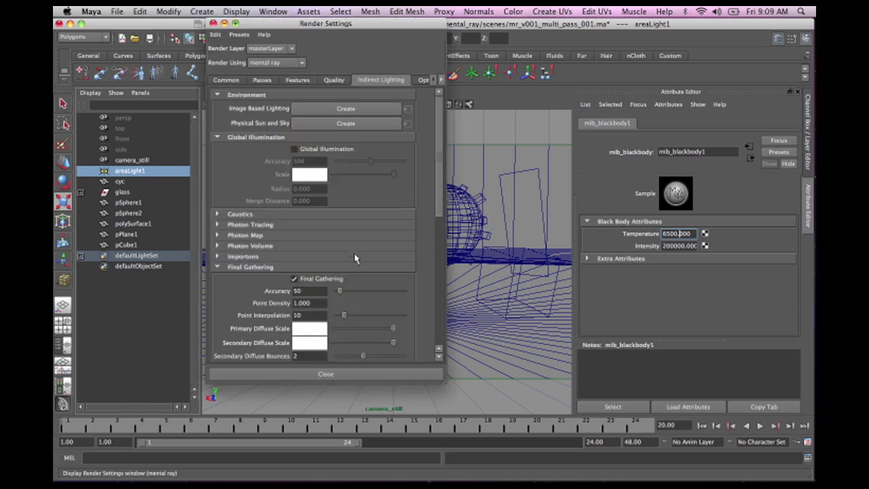
left_click(422, 231)
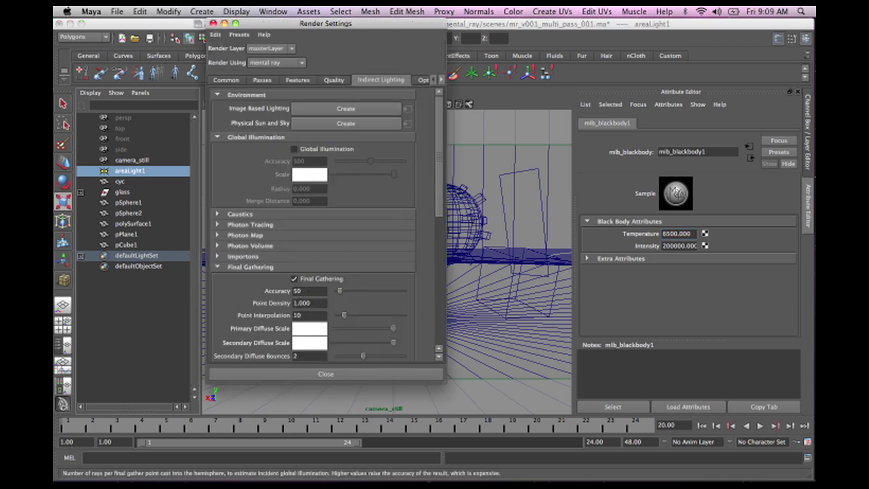
double_click(310, 291)
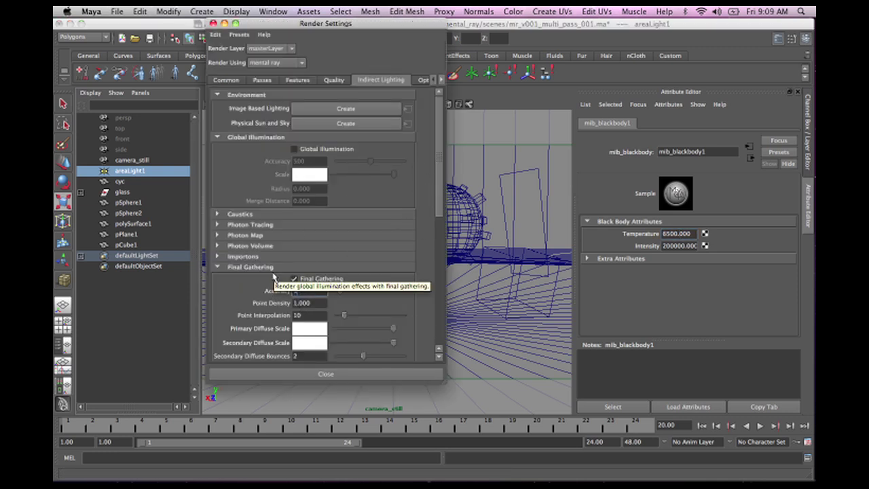
key("Tab")
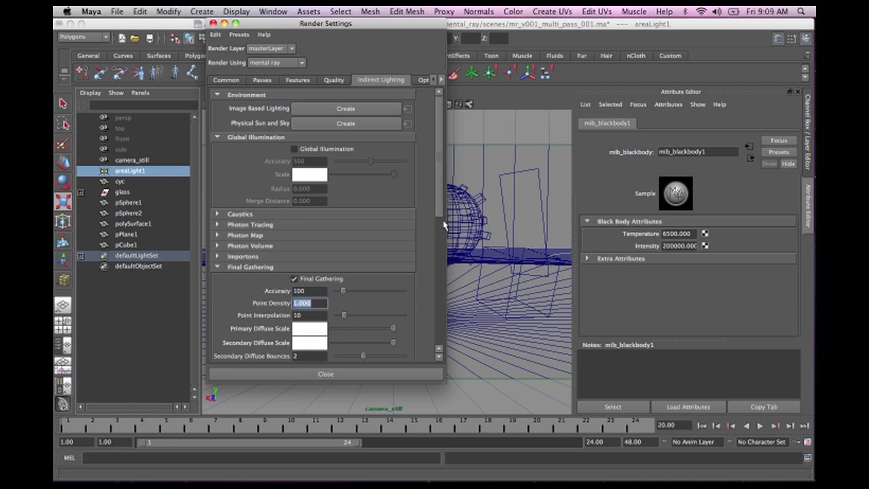
mouse_move(442, 214)
left_mouse_down()
mouse_move(435, 343)
mouse_move(439, 316)
left_mouse_up()
left_click(337, 185)
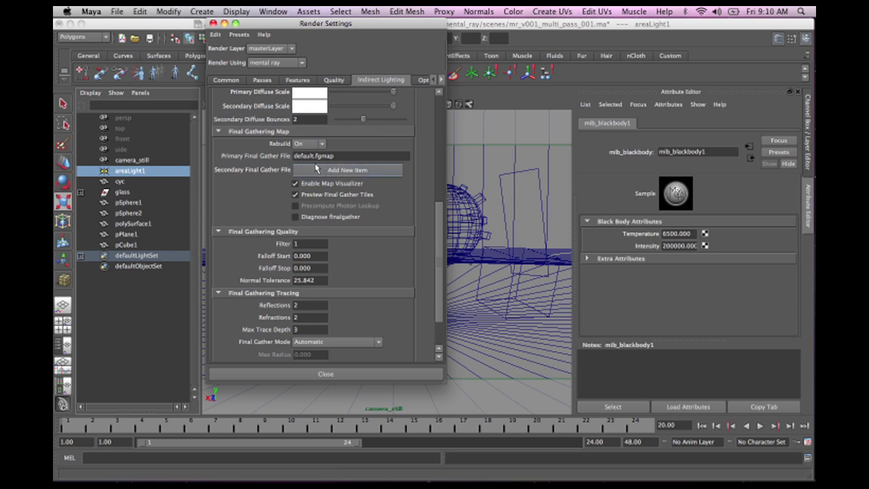
In the raytracing quality settings, set Reflections to 10, Refractions to 10 and Max Trace Depth to 12
left_click_drag(438, 272, 413, 108)
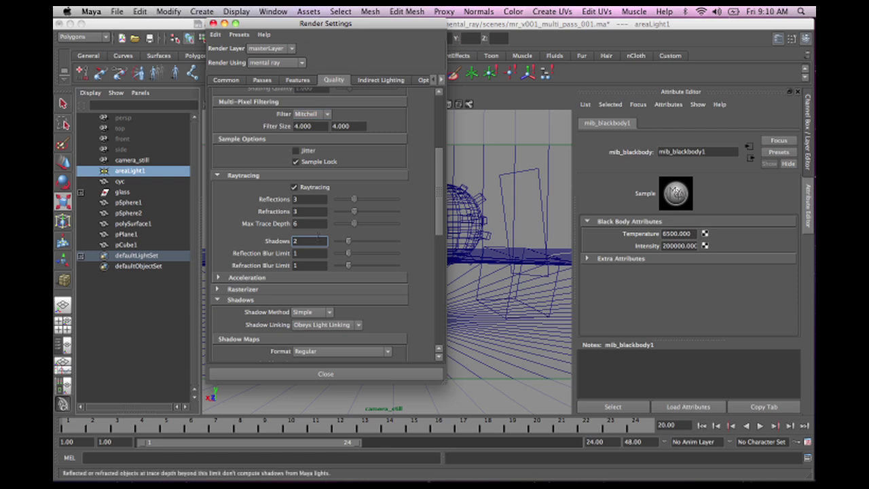
left_click(302, 199)
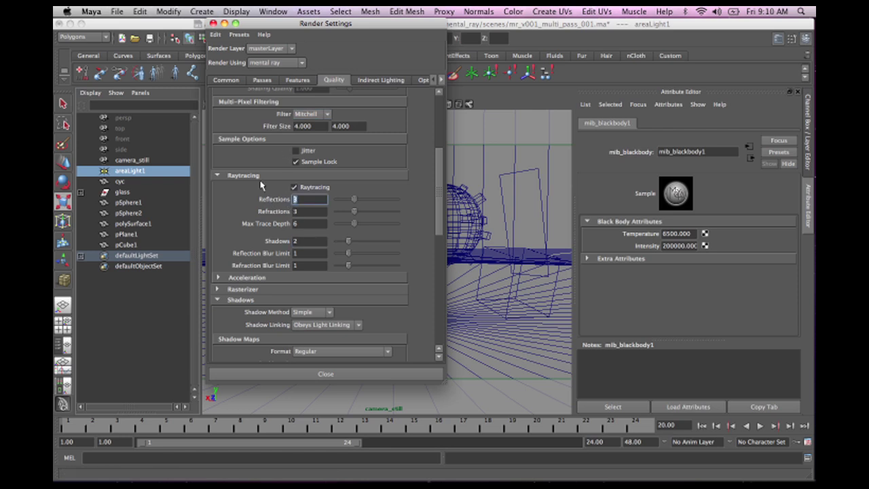
type("10")
key("Tab")
type("10")
key("Tab")
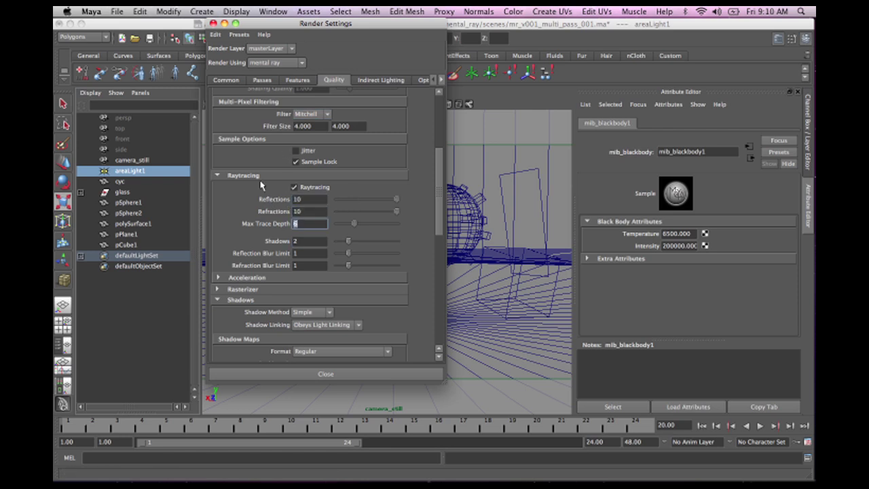
type("12")
key("Tab")
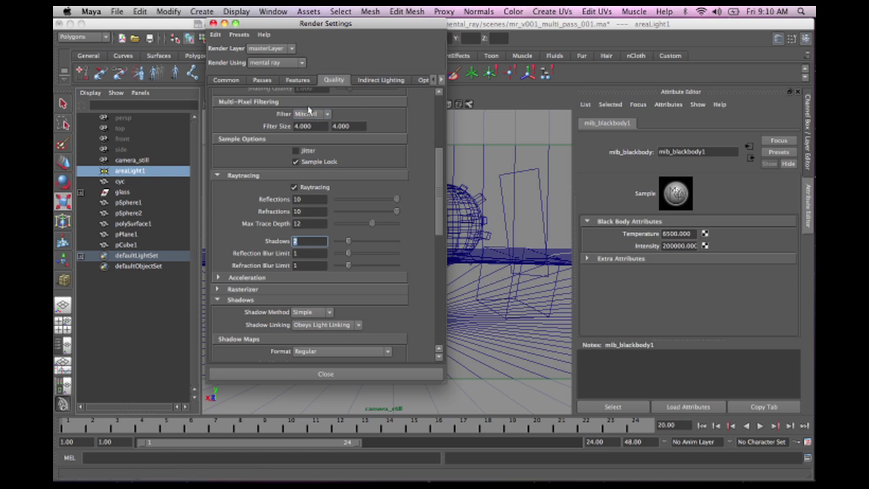
Set the anti-aliasing Max Sample Level to 3 in the Raytrace/Scanline Quality settings
left_click_drag(438, 187, 438, 134)
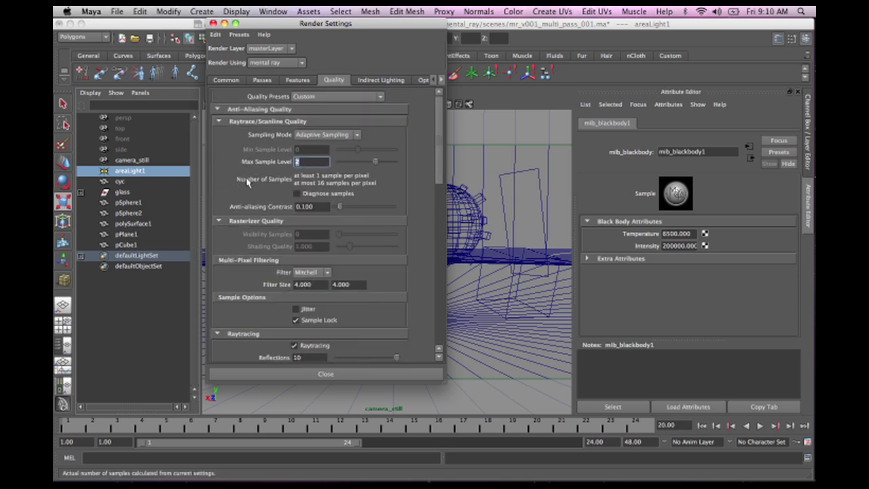
type("3")
key("Tab")
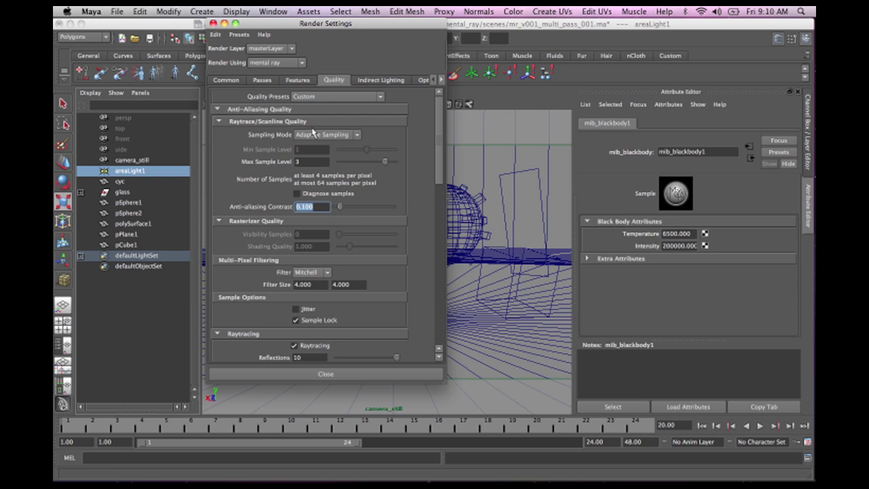
Collapse the Raytrace/Scanline, Rasterizer Quality and Shadows sections, set the raytracing Shadows value to 4, and close the Render Settings
left_click(219, 121)
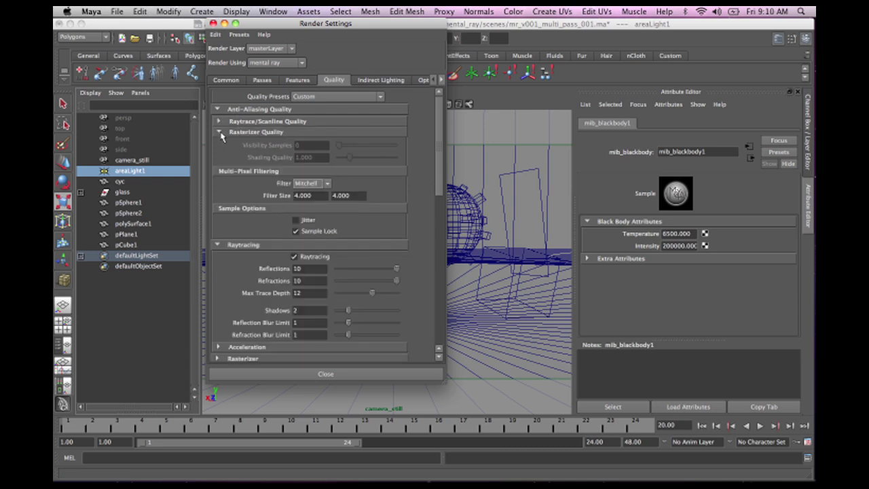
left_click(220, 132)
left_click(218, 216)
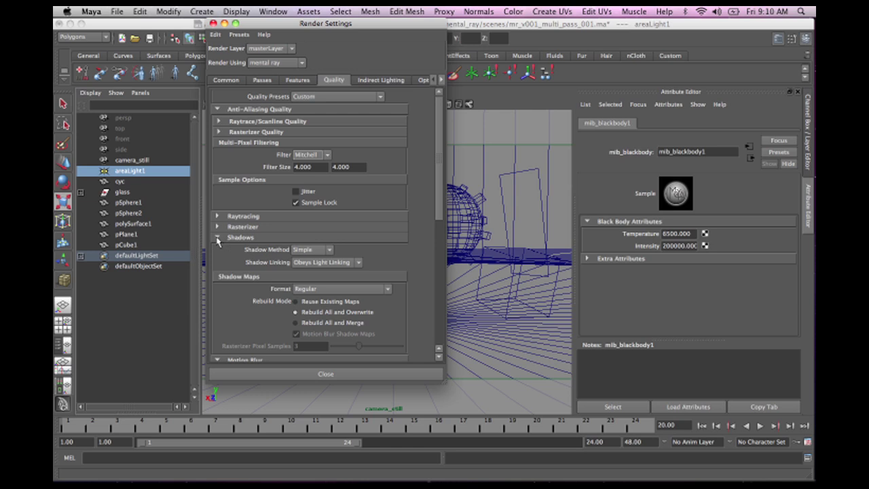
left_click(218, 238)
left_click(218, 216)
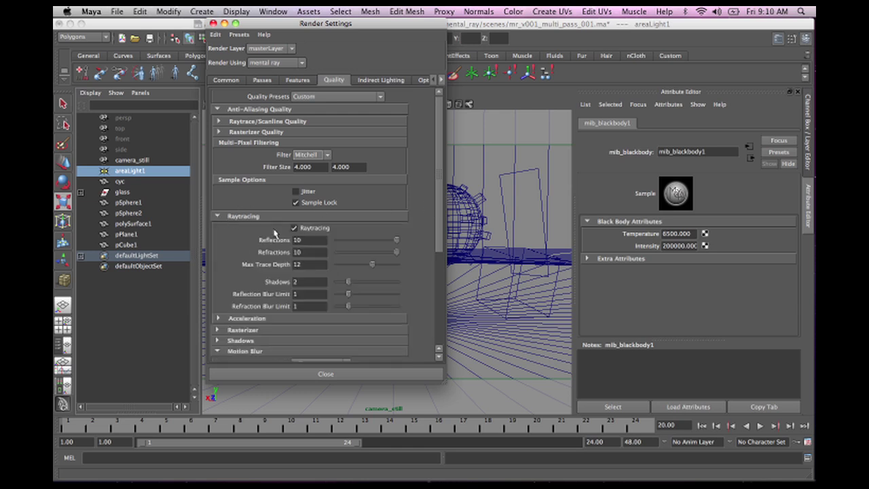
double_click(309, 282)
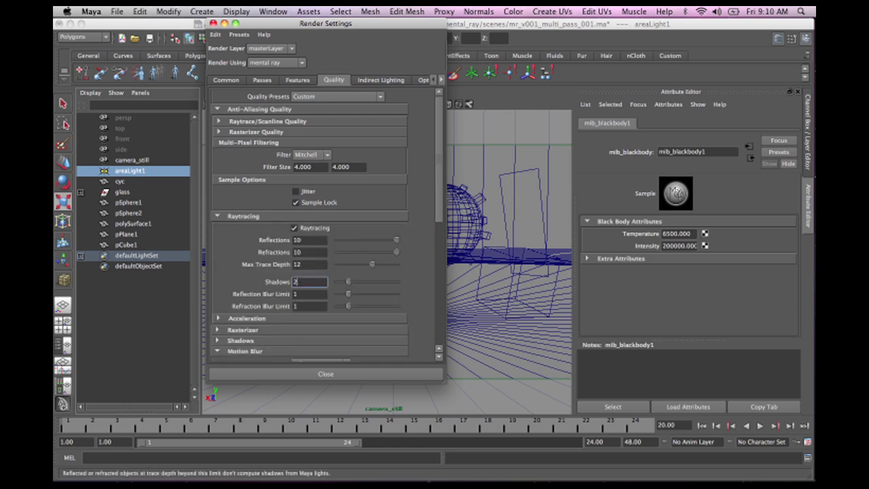
type("4")
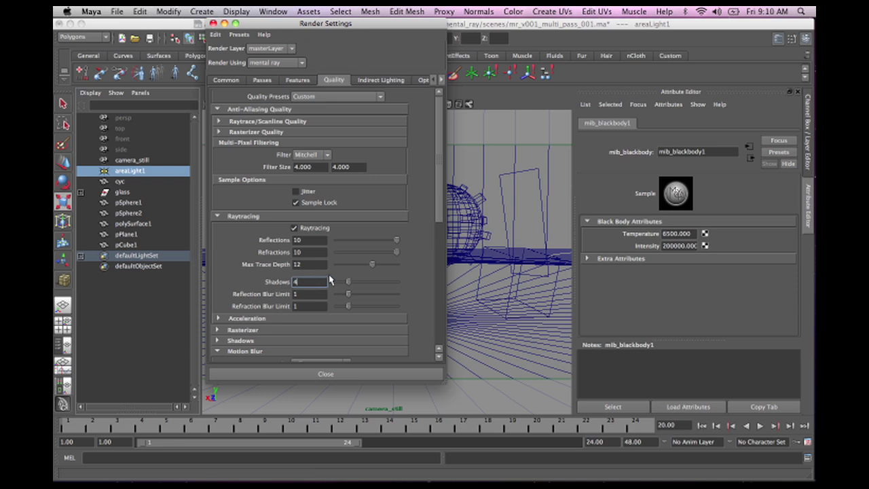
key("Tab")
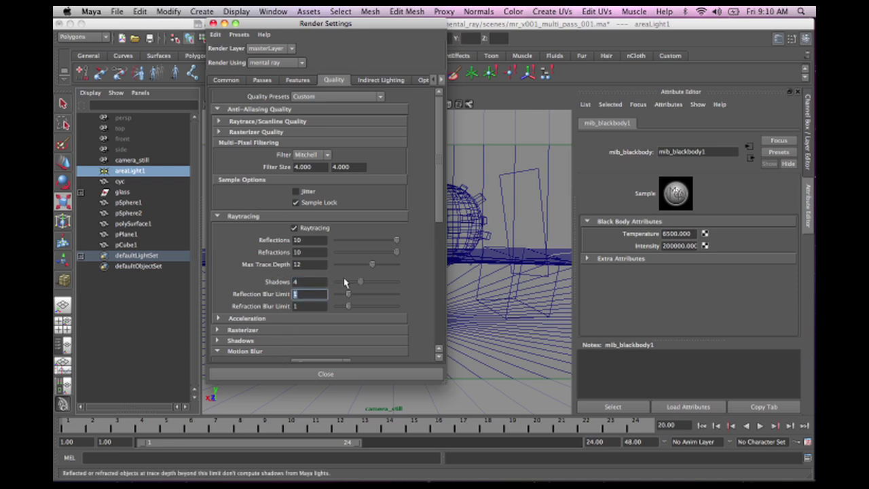
left_click(213, 24)
In areaLight1's mental ray Area Light settings, set High Samples to 16, High Sample Limit to 8 and Low Samples to 4
left_click(95, 172)
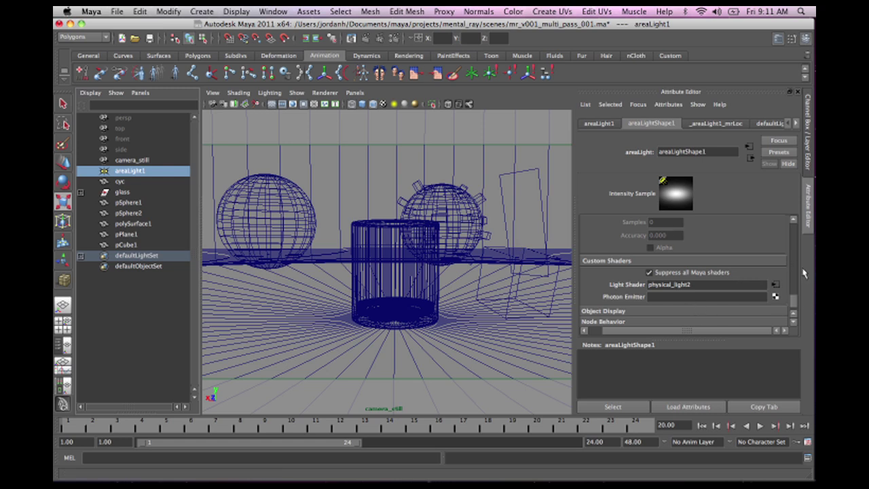
left_click_drag(795, 309, 791, 246)
double_click(651, 270)
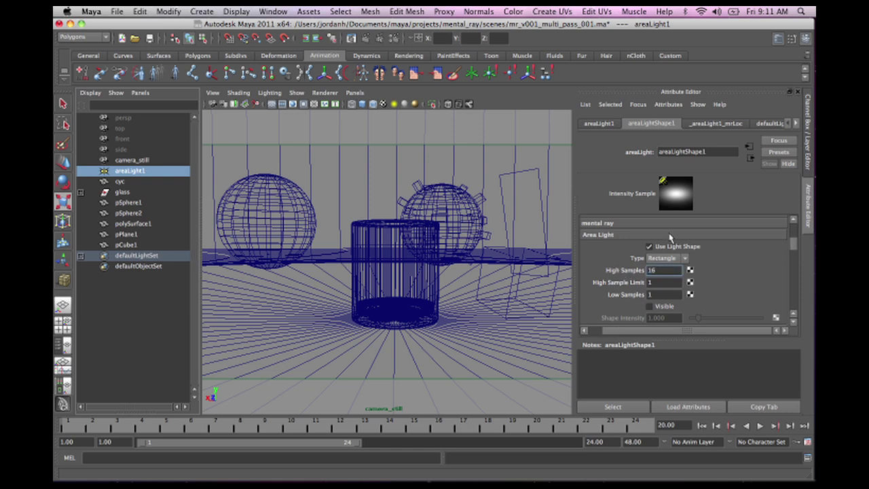
key("Tab")
type("6")
key("Tab")
double_click(653, 282)
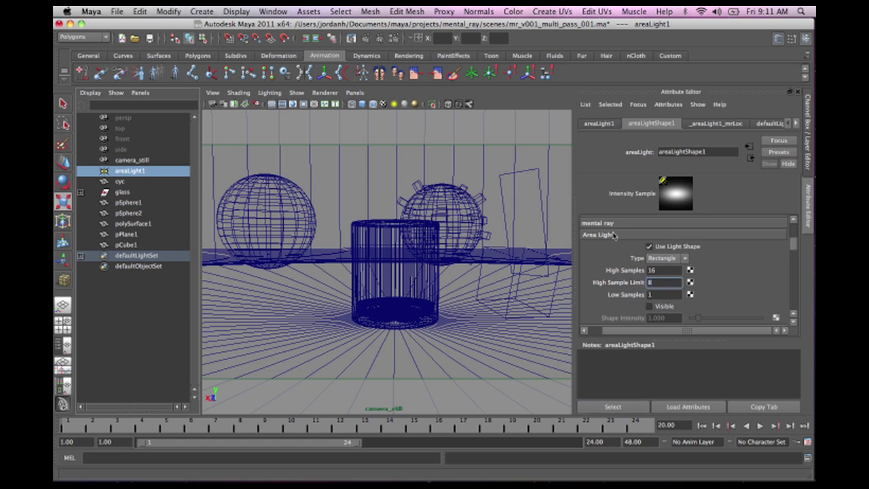
type("8")
key("Tab")
type("4")
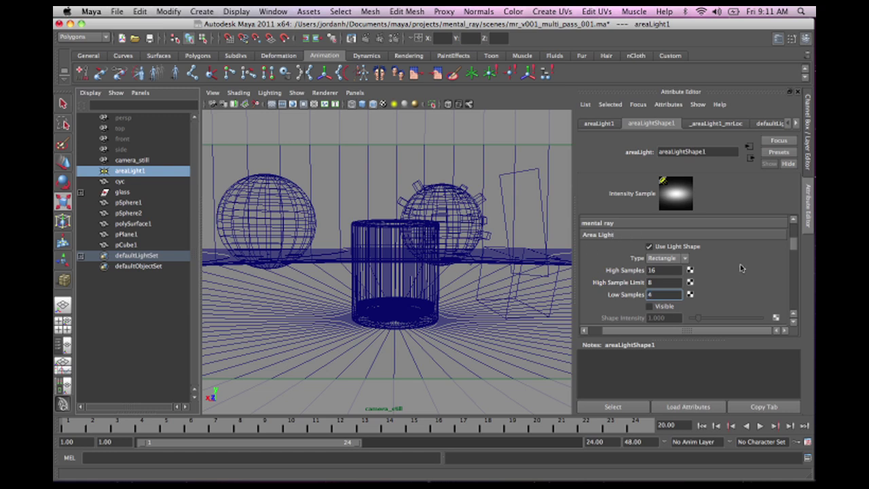
scroll(656, 288, "down", 5)
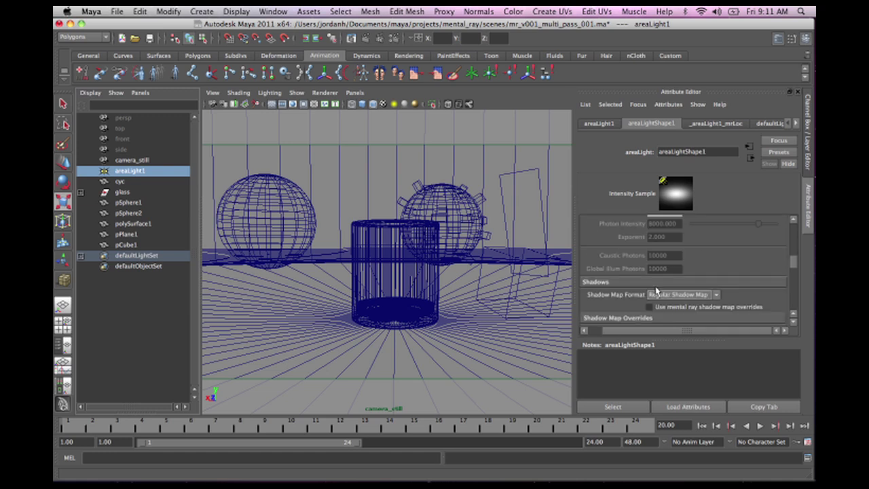
left_click_drag(795, 263, 793, 245)
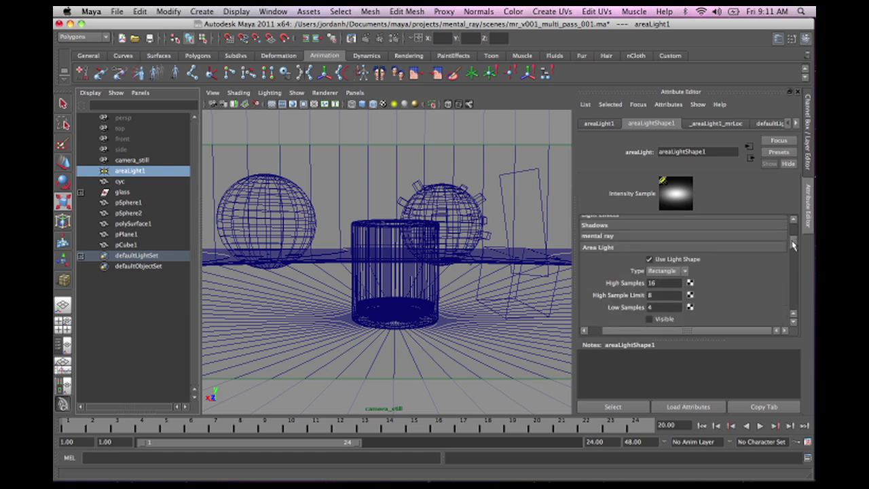
scroll(738, 244, "down", 2)
left_click(649, 261)
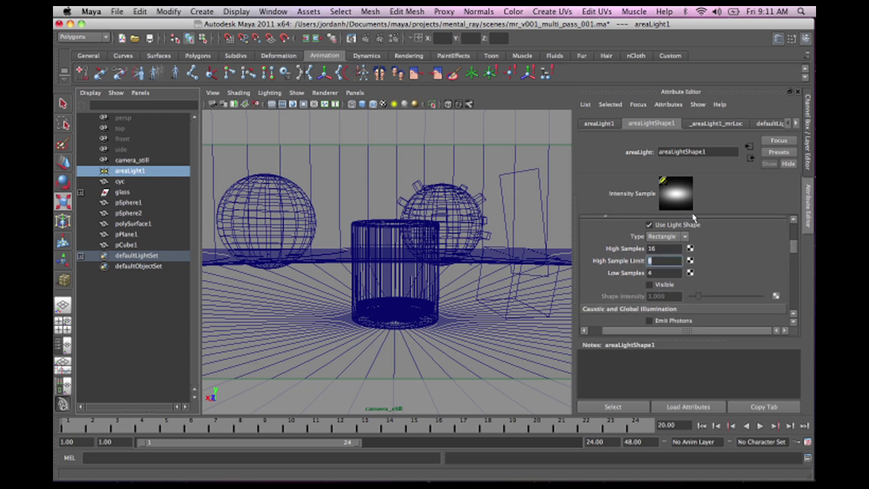
Set areaLight1's mental ray High Sample Limit to 16
type("16")
key("Tab")
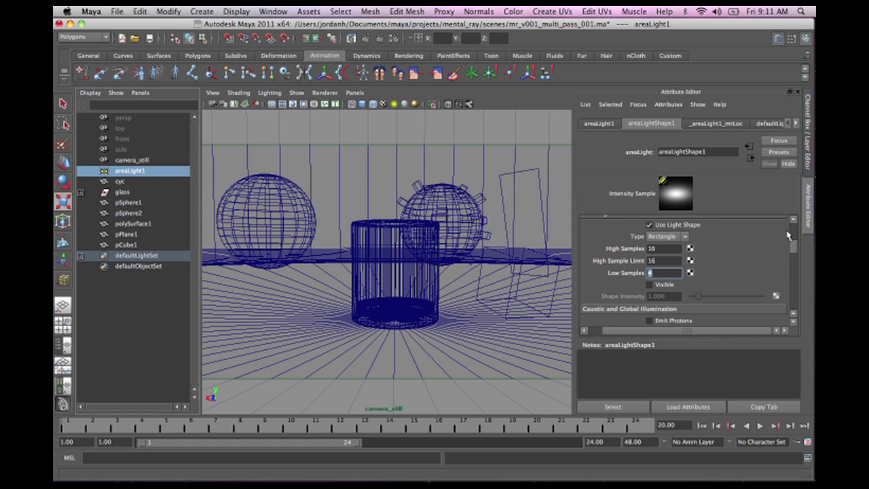
left_click_drag(794, 248, 794, 229)
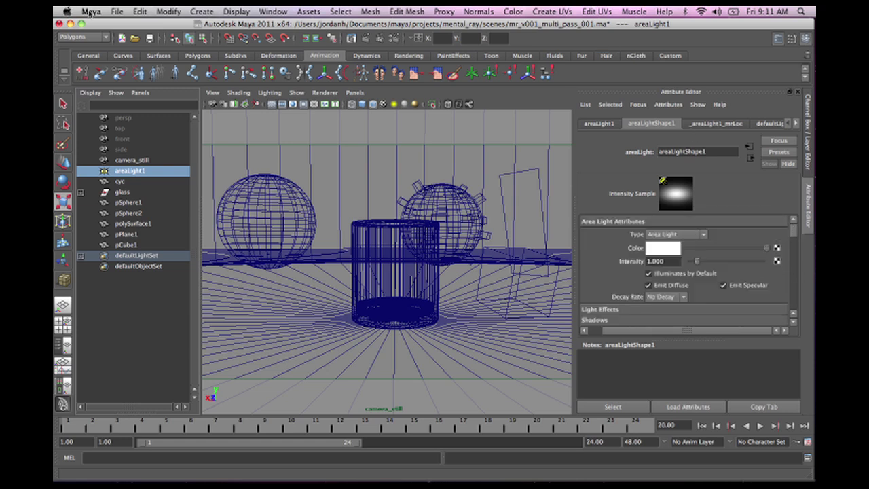
Save the scene, keep the current test render in the Render View, and render a new frame with mental ray
left_click(116, 12)
left_click(123, 57)
left_click(367, 41)
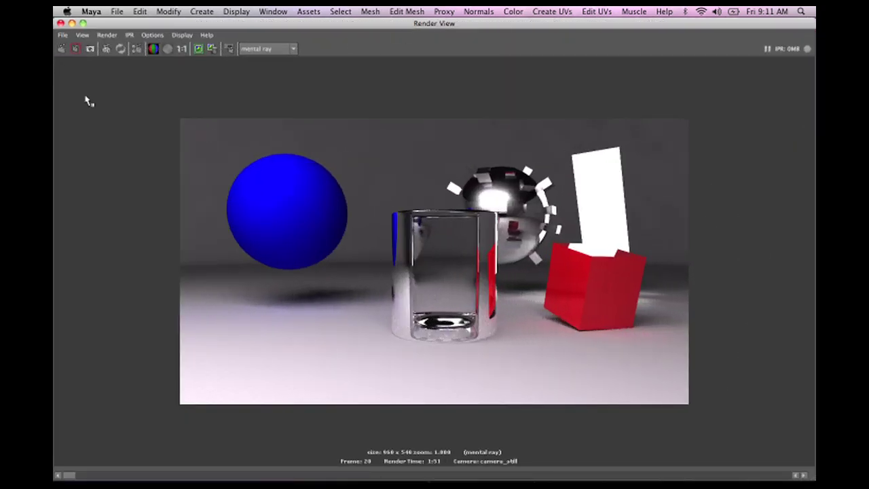
left_click(198, 49)
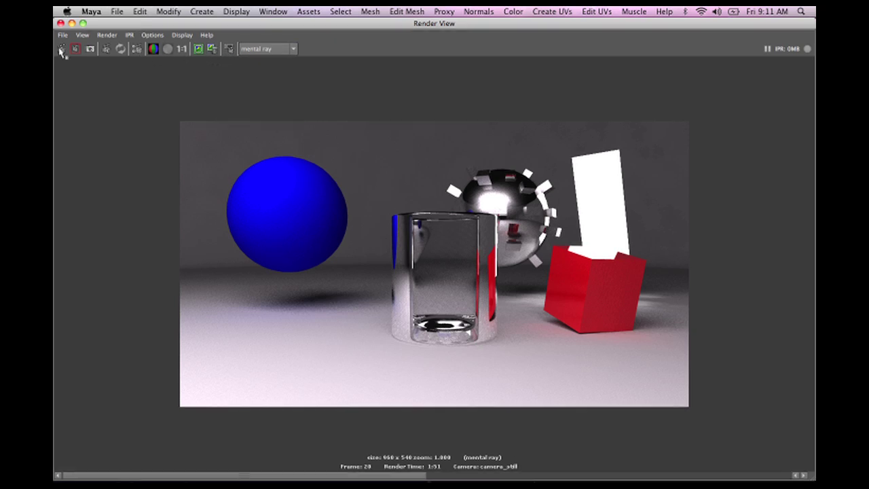
left_click(61, 49)
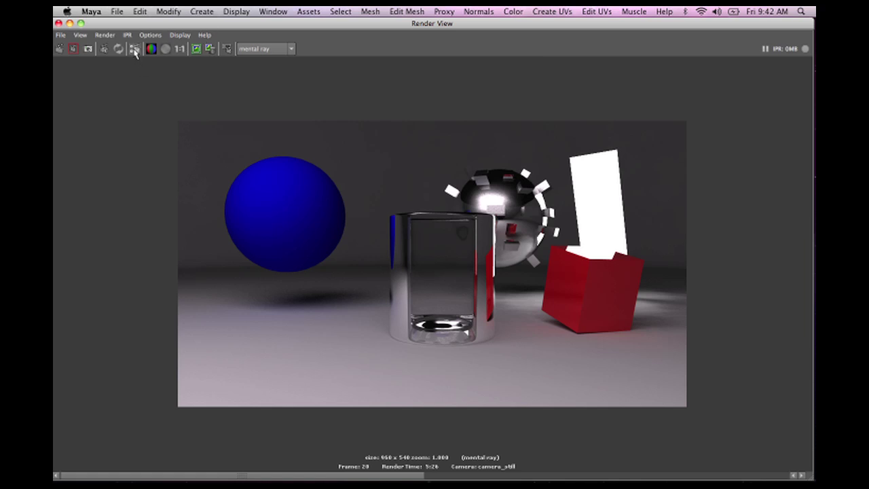
Set the multi-pixel filter to Gauss in the render quality settings
left_click(134, 51)
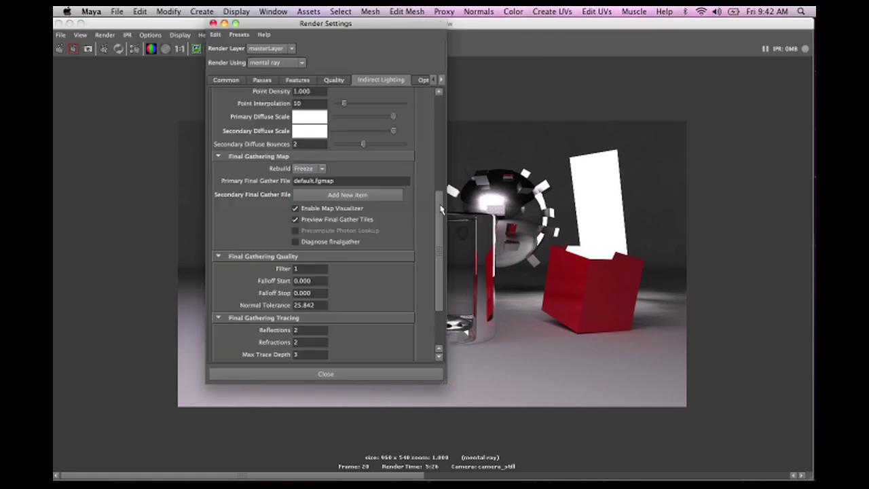
scroll(381, 204, "up", 10)
left_click(334, 80)
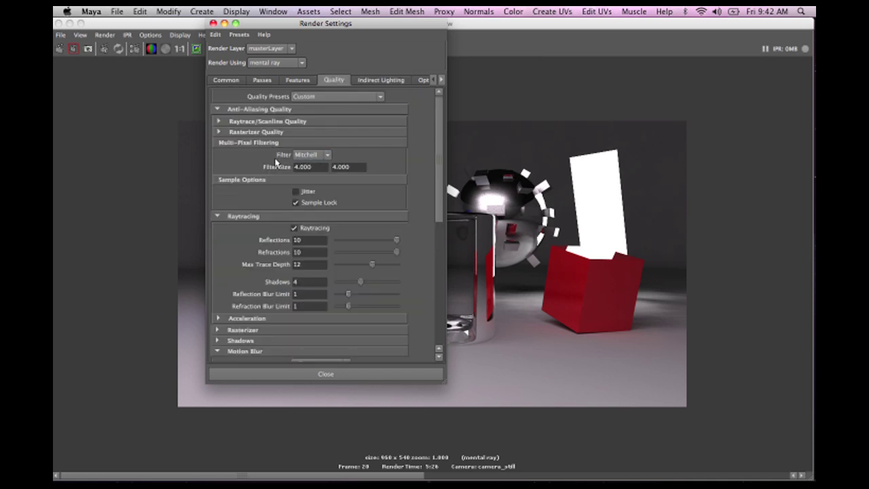
left_click(309, 156)
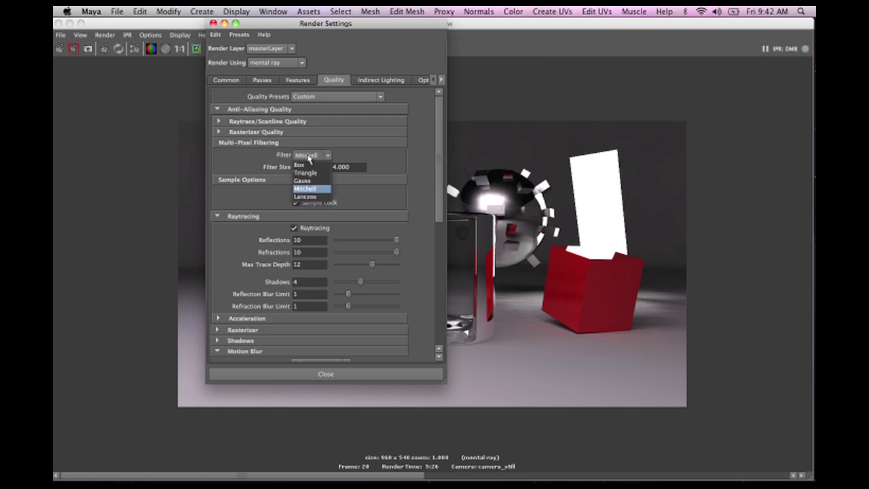
left_click(309, 181)
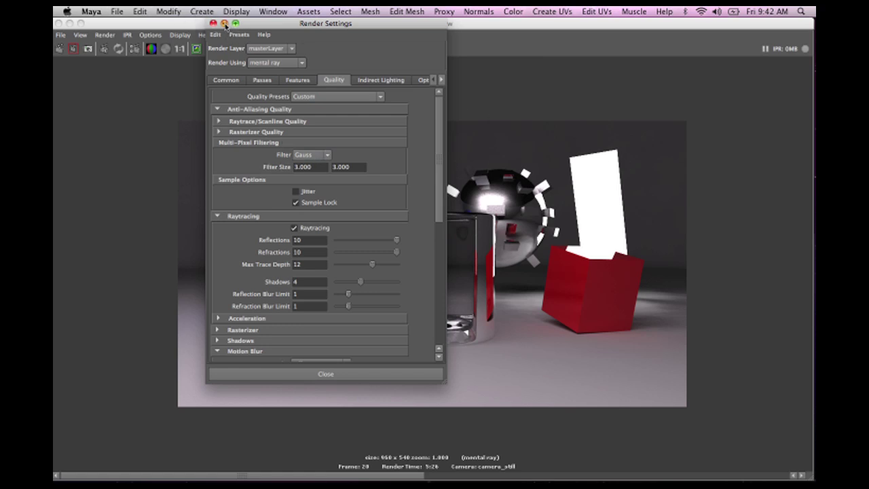
Minimize the Render View and set the Final Gathering Map's Rebuild option to Off in the indirect lighting settings
left_click(70, 23)
left_click_drag(305, 24, 681, 24)
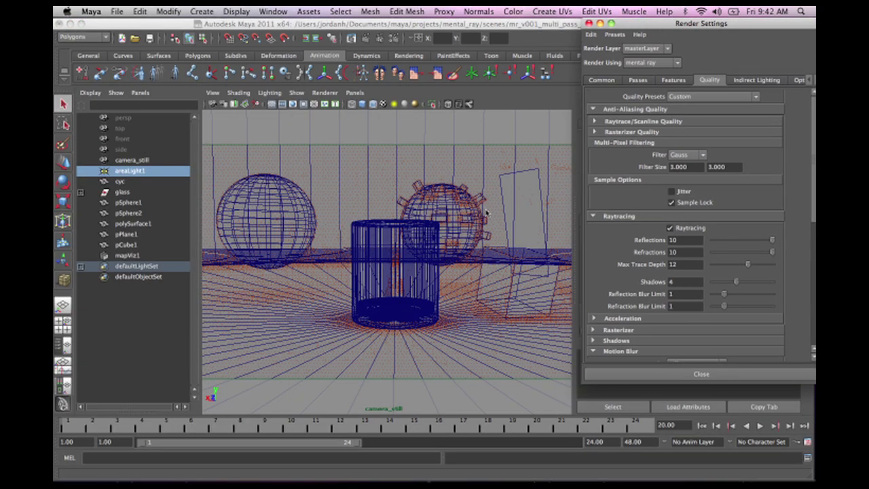
left_click_drag(671, 28, 398, 28)
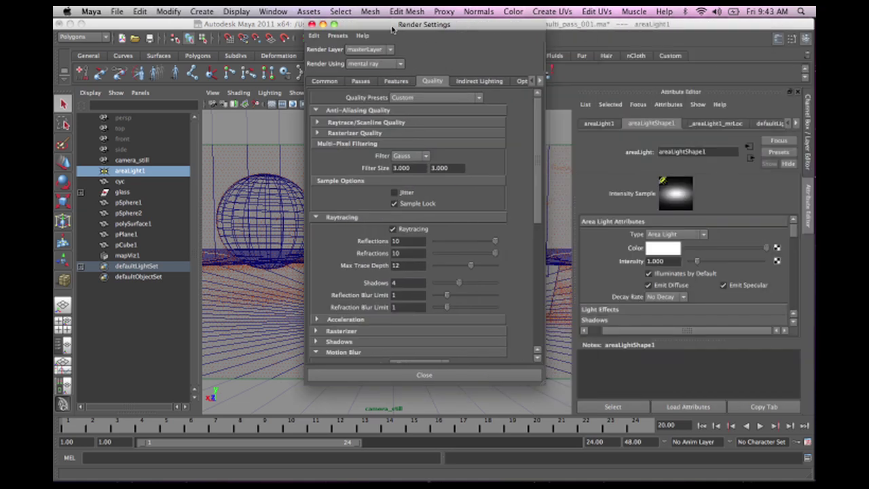
left_click(483, 79)
left_click_drag(541, 182, 550, 271)
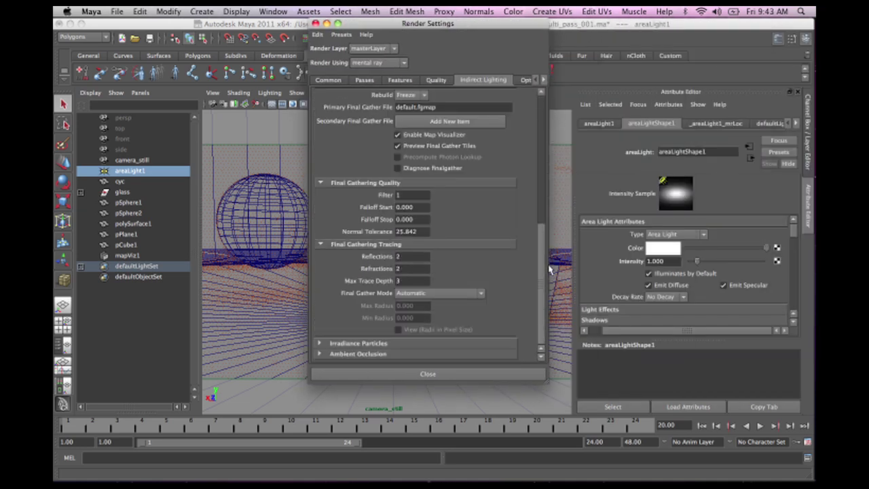
left_click_drag(547, 232, 543, 329)
scroll(528, 250, "up", 3)
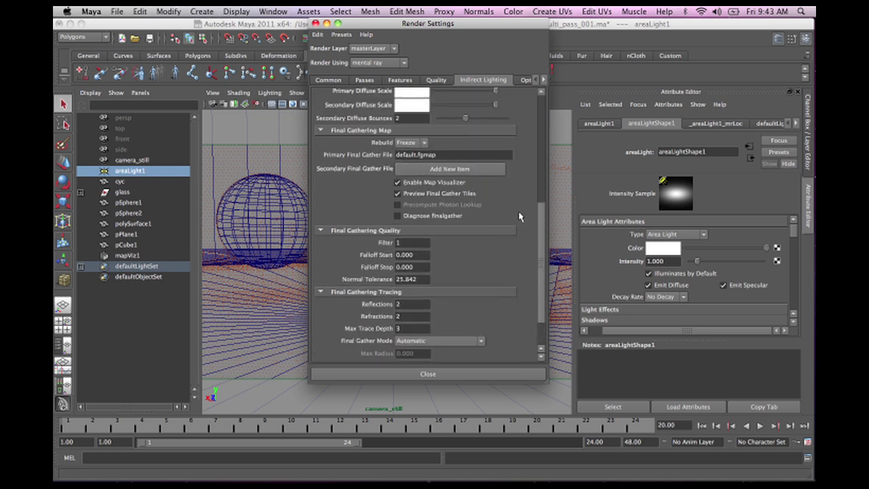
left_click(416, 152)
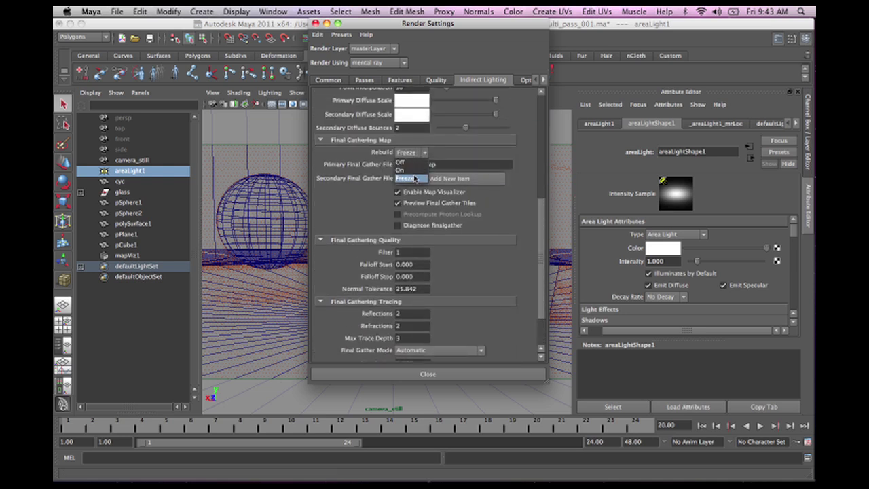
left_click(403, 162)
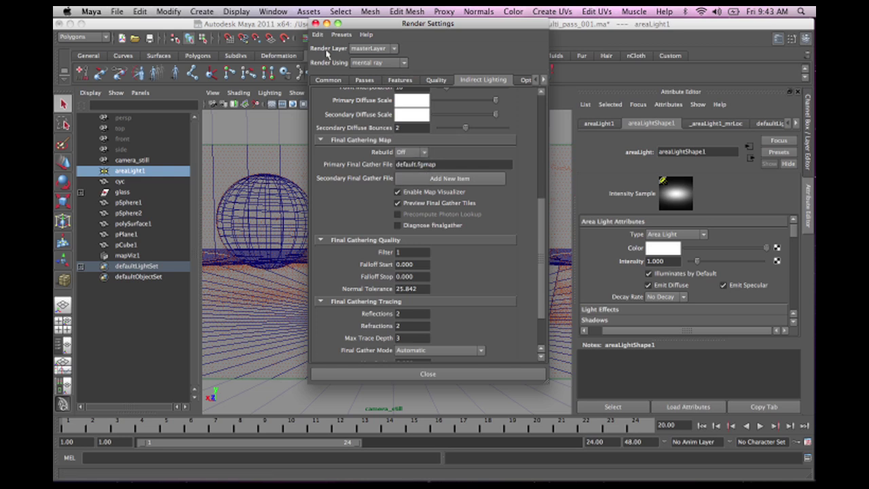